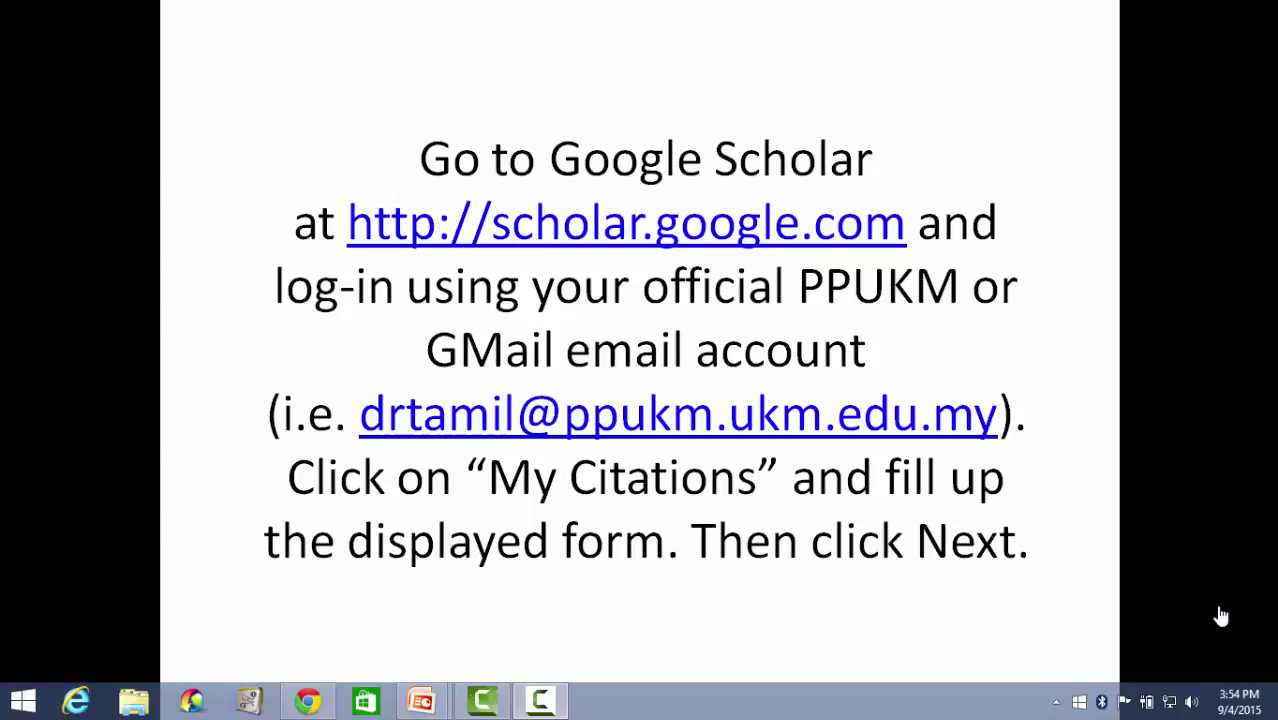
# Step: Bring up the Alt+Tab window switcher from the Google Scholar instruction slide
pyautogui.hotkey('alt', 'Tab')
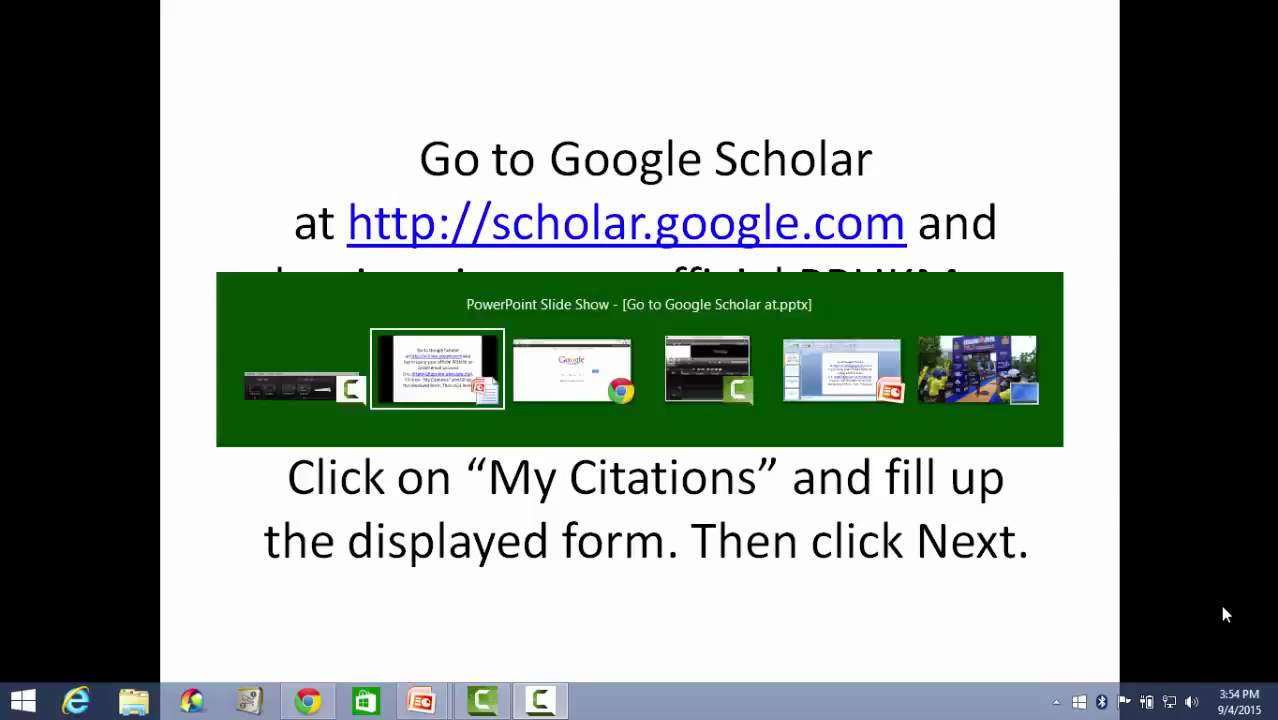
# Step: Switch to Chrome and choose My Citations to start the Step 1: Profile form
pyautogui.hotkey('alt', 'Tab')
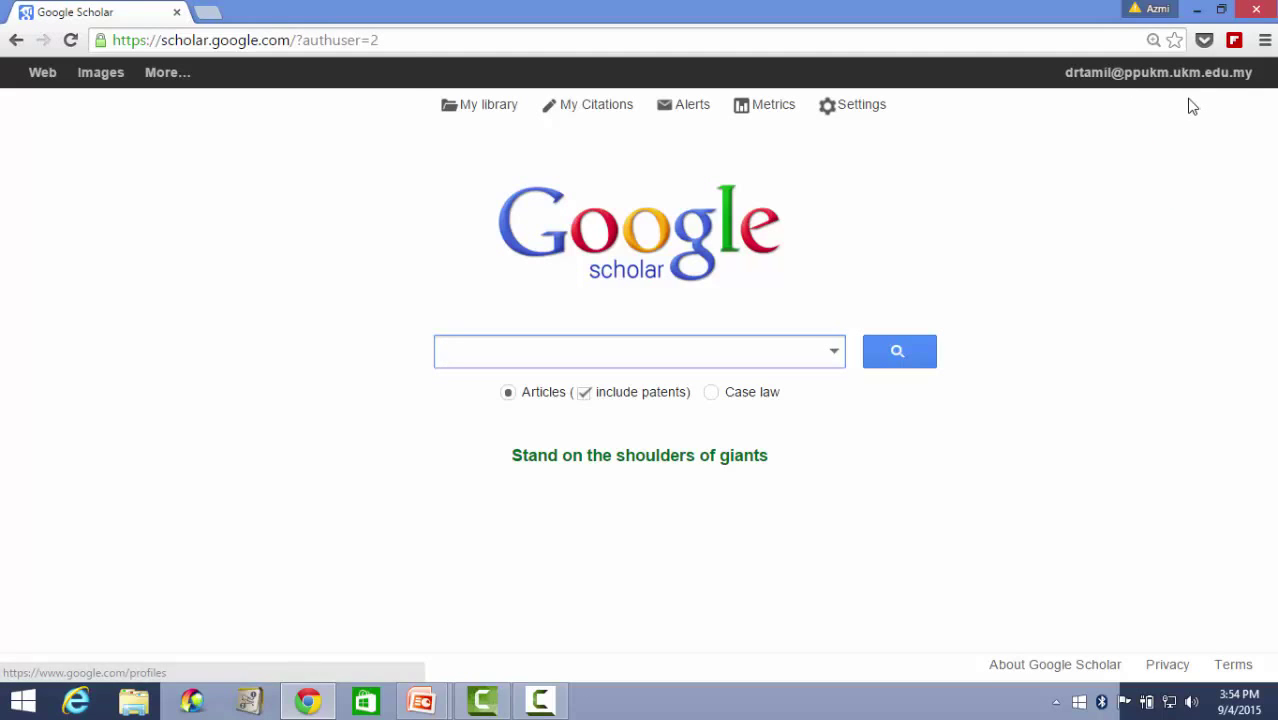
pyautogui.click(610, 107)
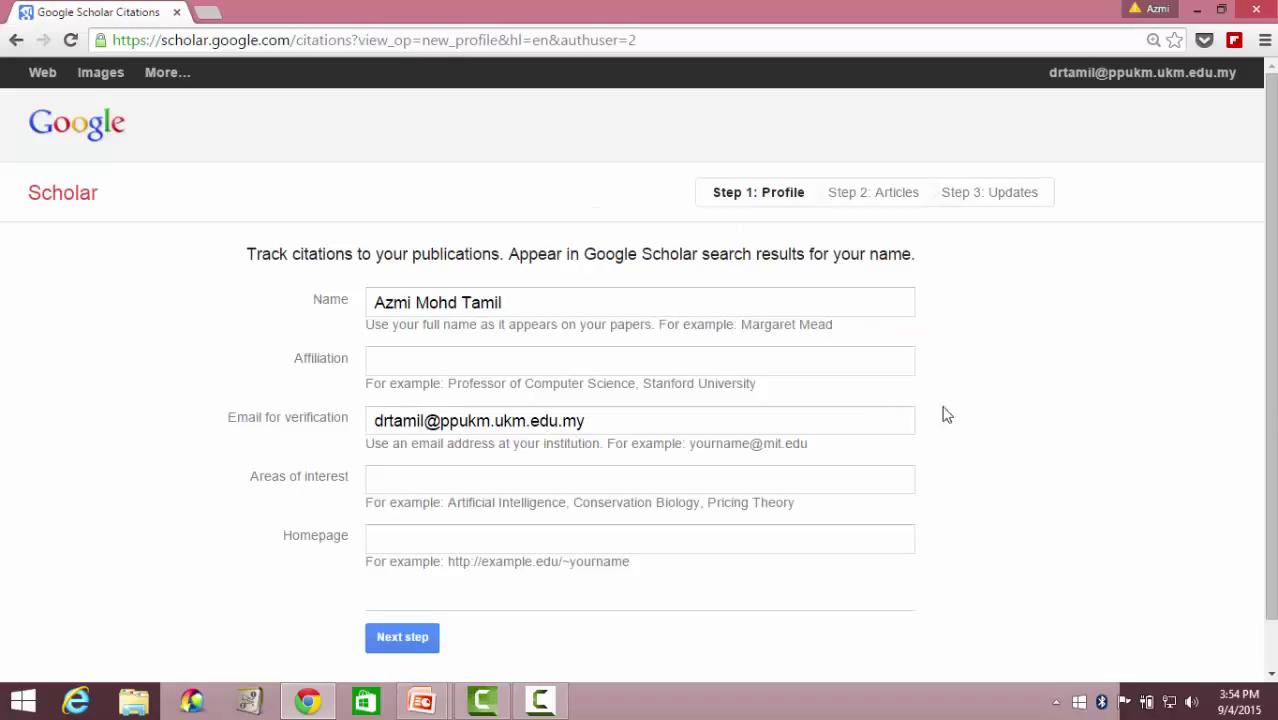
# Step: Enter 'Associate Professor of Epidemiology & Medical Statistics, Universiti Kebangsaan Malaysia' as the affiliation
pyautogui.click(593, 358)
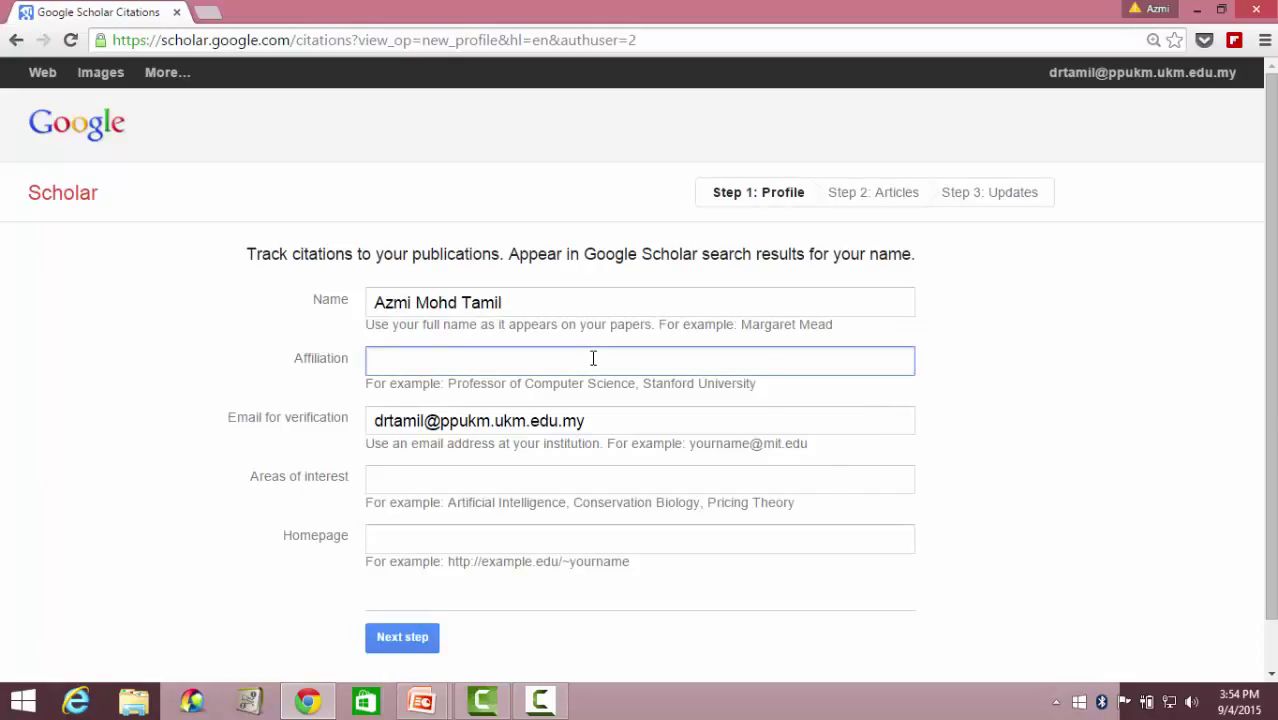
pyautogui.write('Assocu')
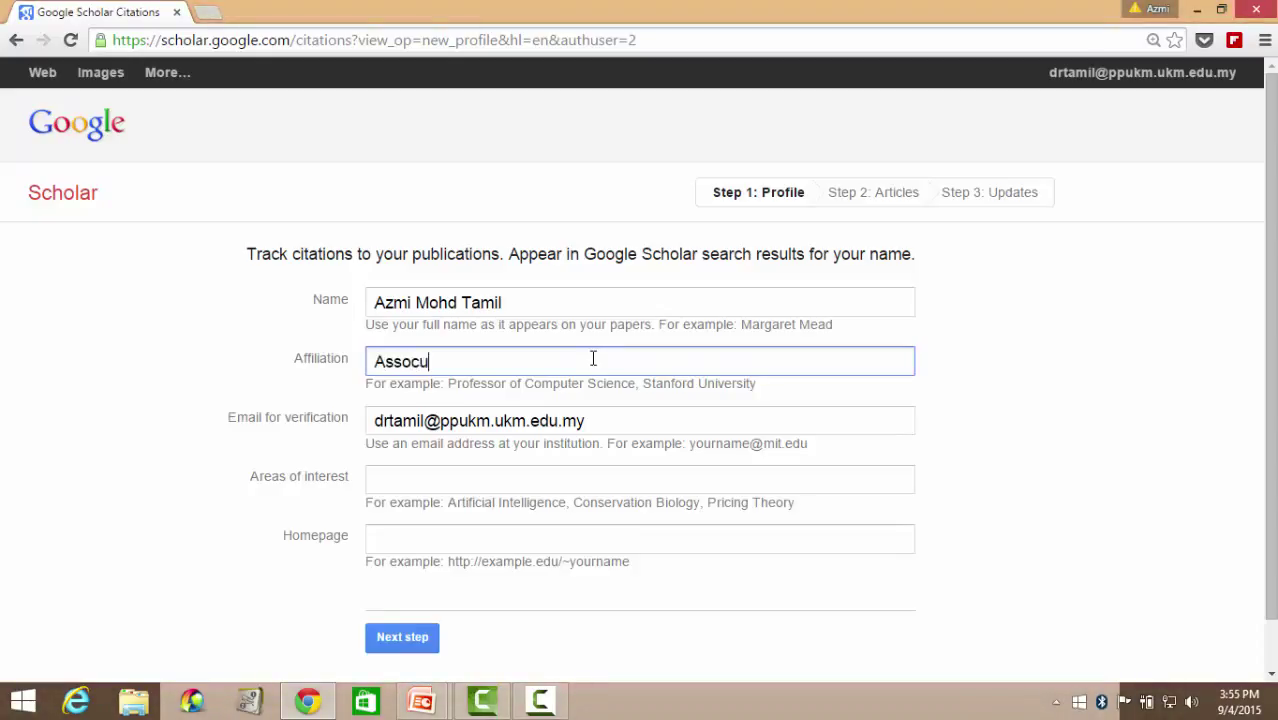
pyautogui.press('BackSpace')
pyautogui.write('iate Professor')
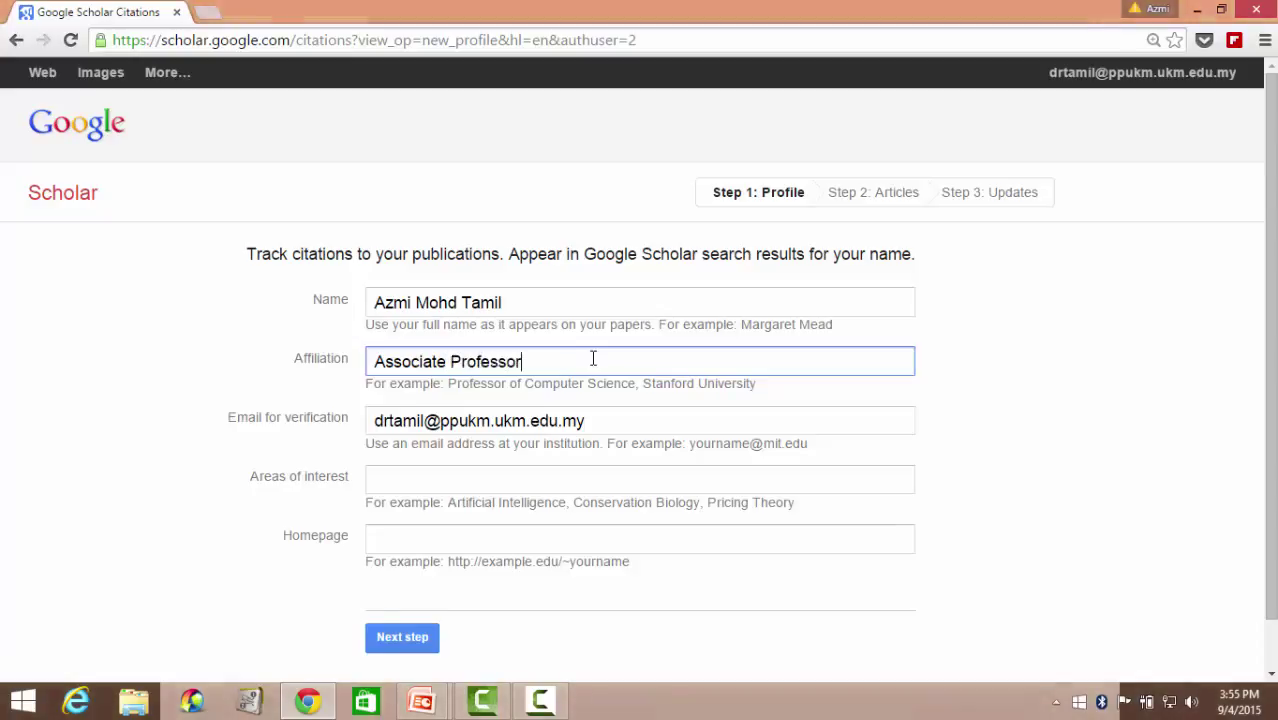
pyautogui.write(' of ')
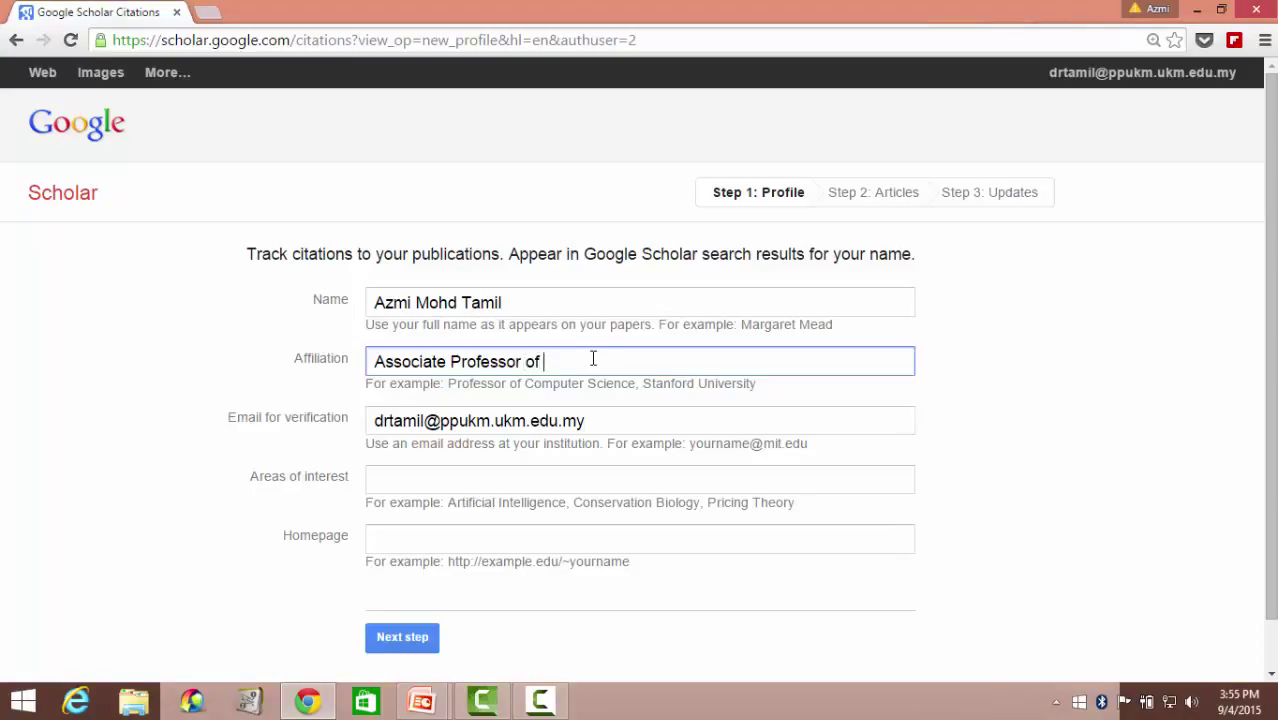
pyautogui.write('Epidemiology & Med')
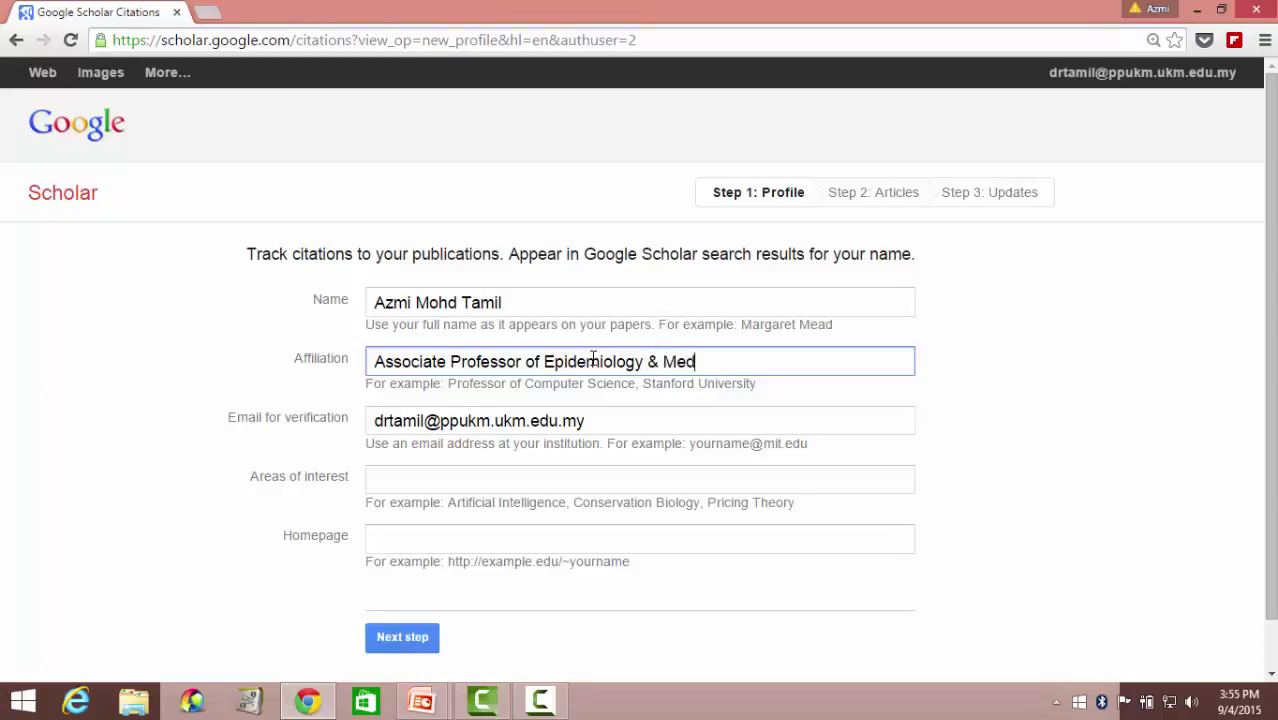
pyautogui.write('ical Statistics')
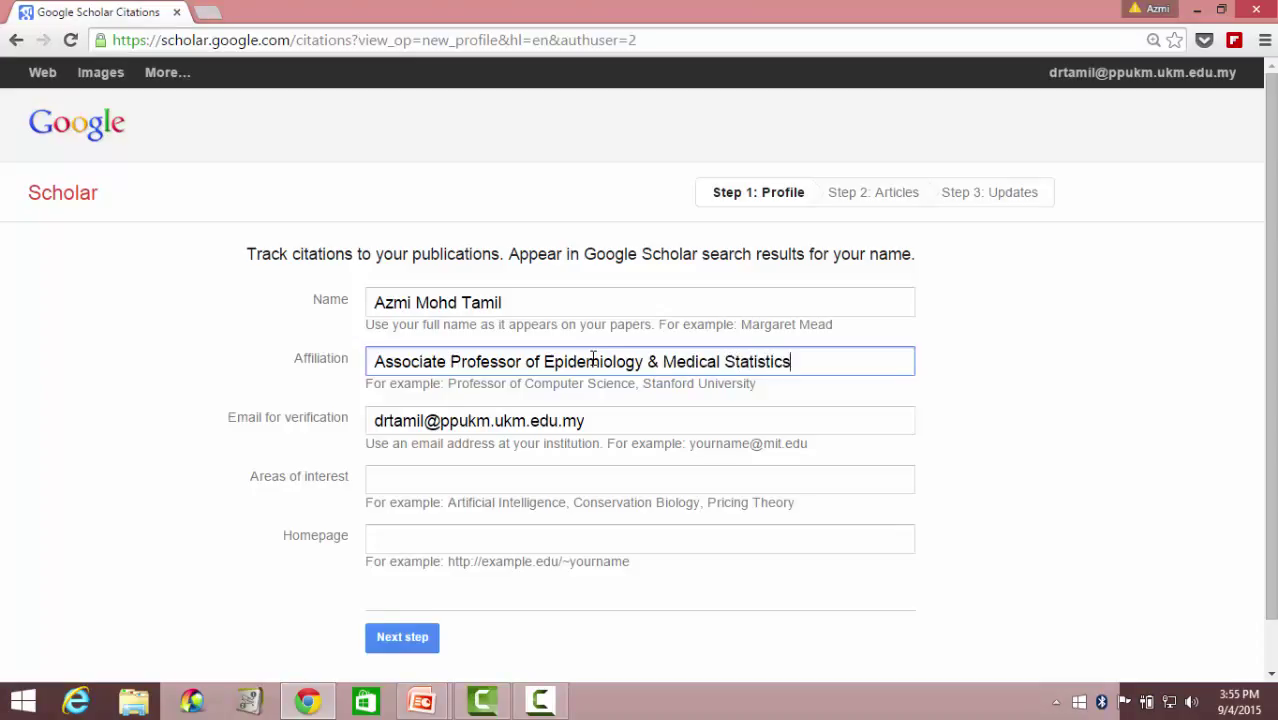
pyautogui.write(', Universiti Ke')
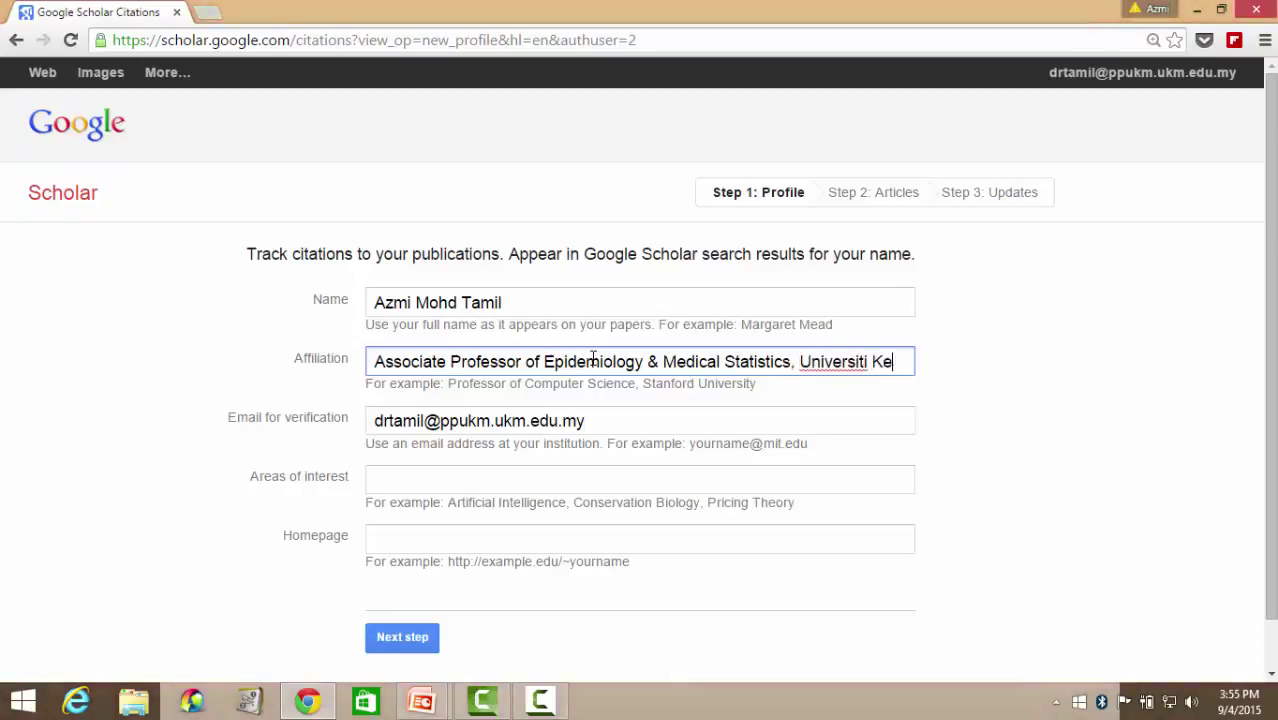
pyautogui.write('bang')
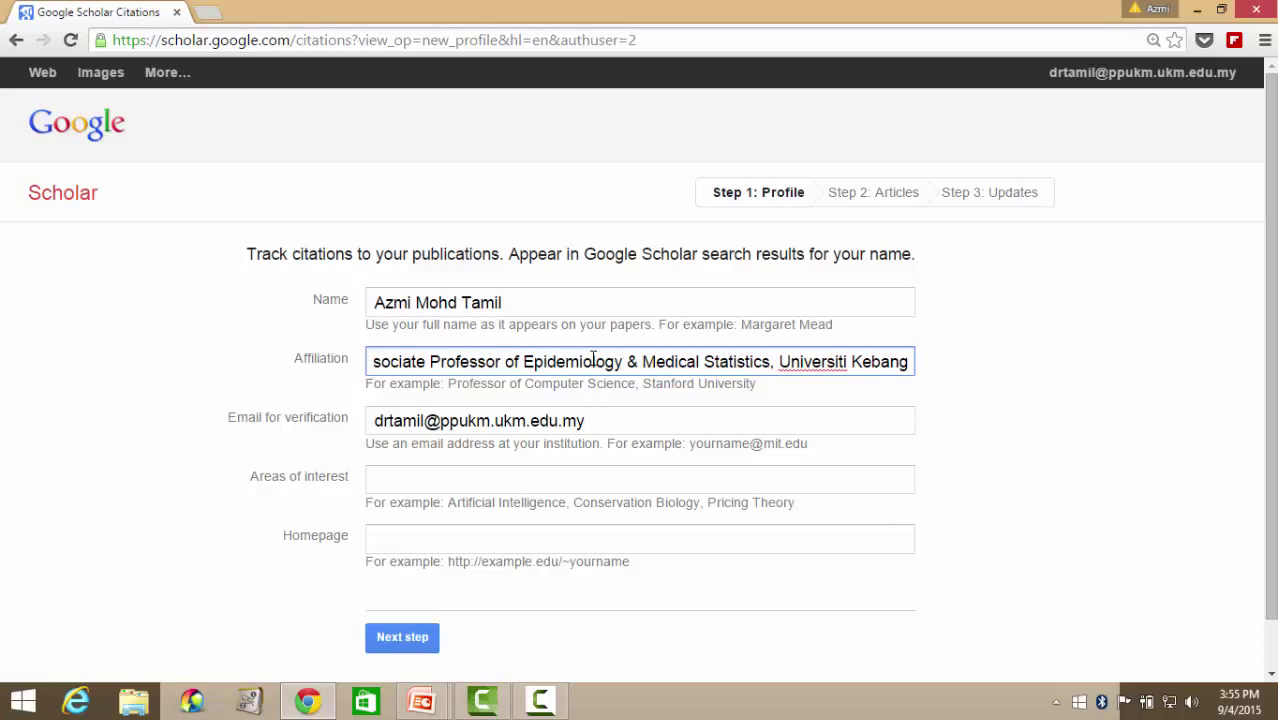
pyautogui.write('saa')
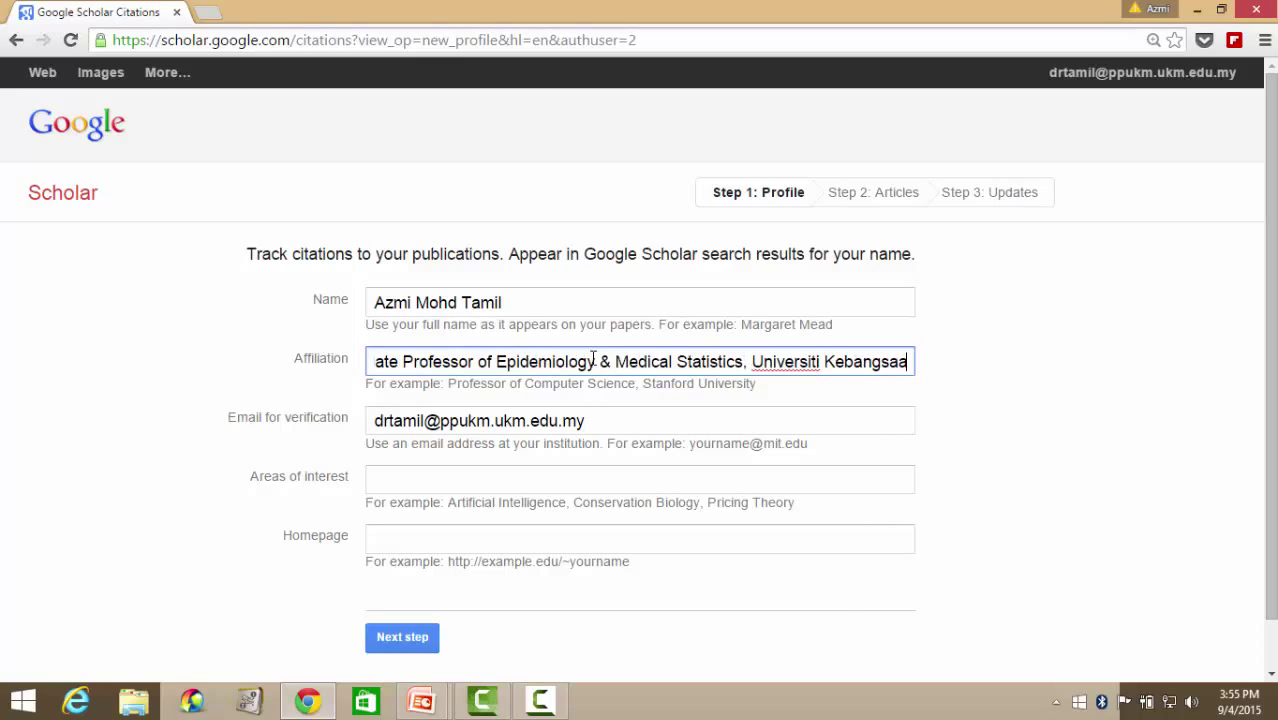
pyautogui.write('n Malaysia')
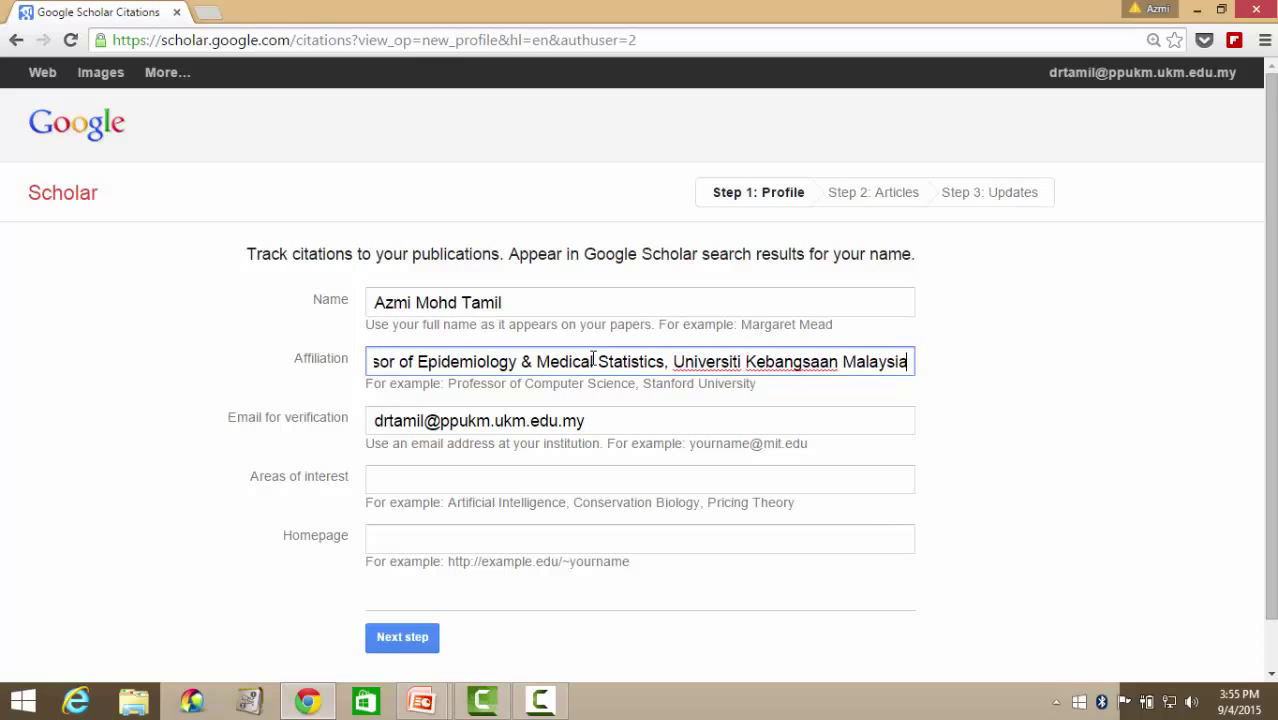
pyautogui.click(420, 481)
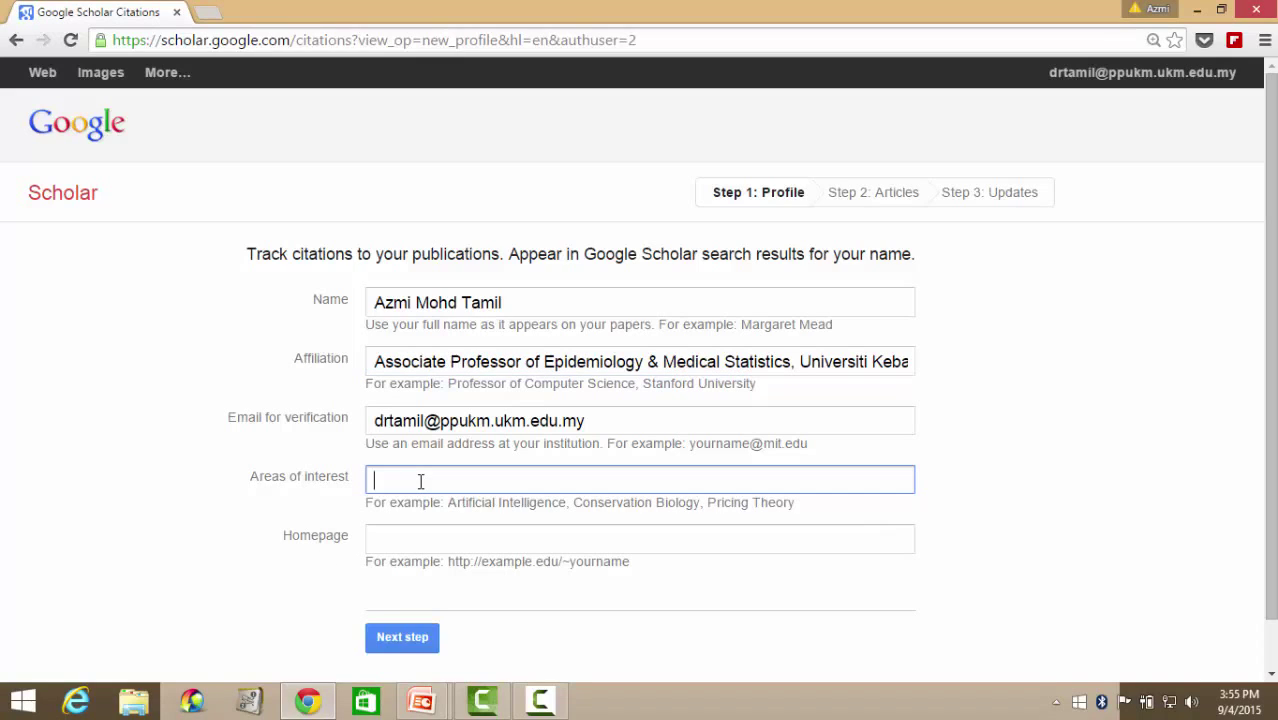
# Step: List 'Public Health, Epidemiology, Health Informatics' as areas of interest, correcting the misspelling
pyautogui.write('Public Health, Epide')
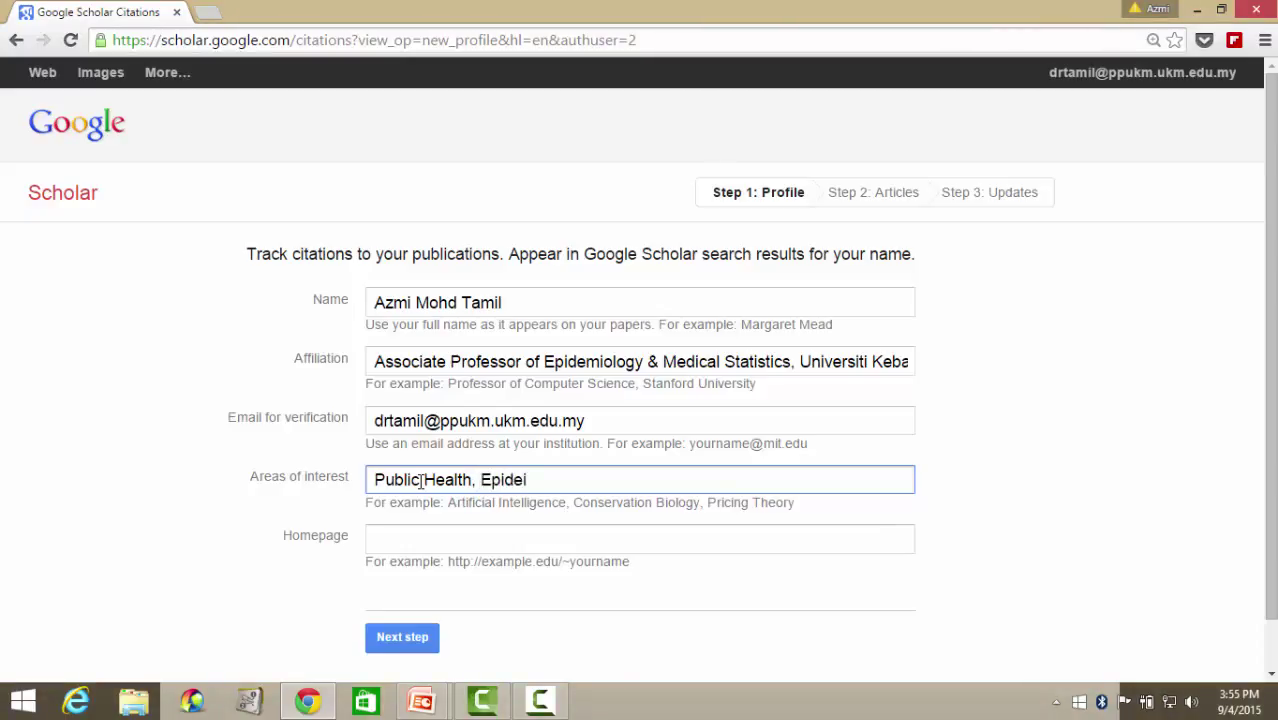
pyautogui.press('BackSpace')
pyautogui.write('mioogy,')
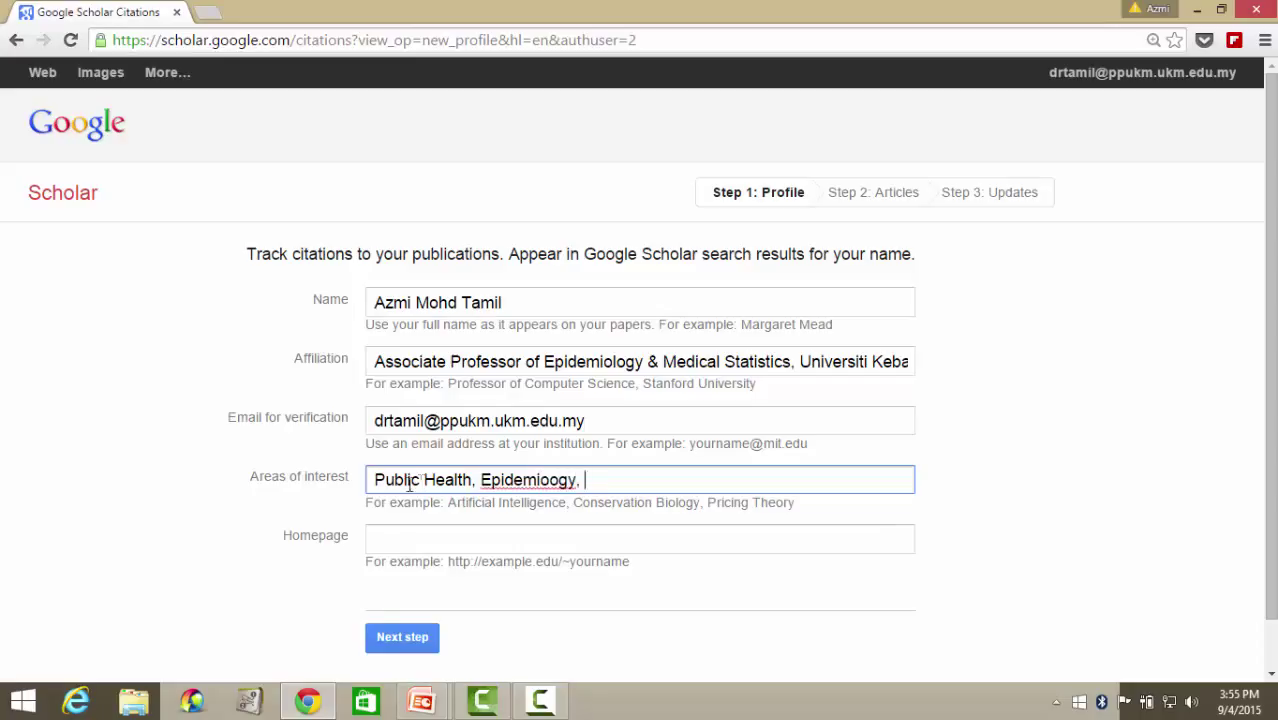
pyautogui.click(547, 479)
pyautogui.write('l')
pyautogui.click(638, 489)
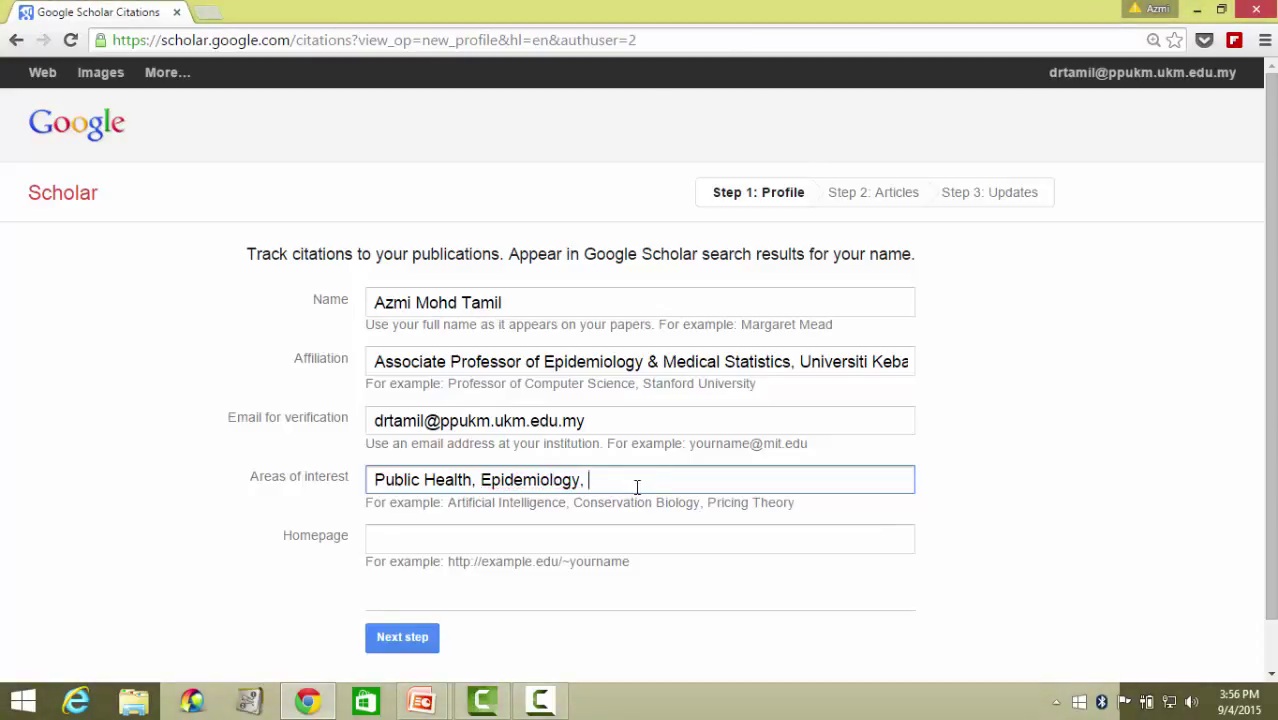
pyautogui.write('Health Informatics')
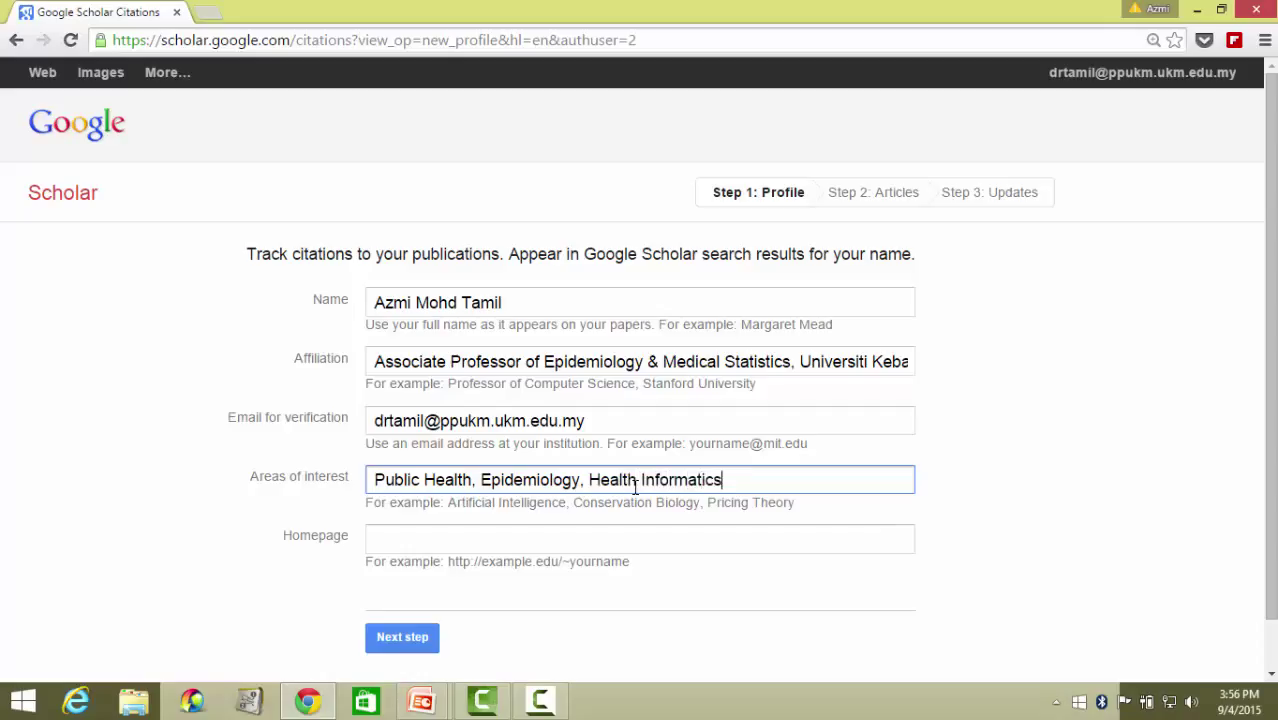
# Step: Add the homepage URL, proceed to the articles step, and return to the slide show
pyautogui.click(447, 540)
pyautogui.write('http://dr')
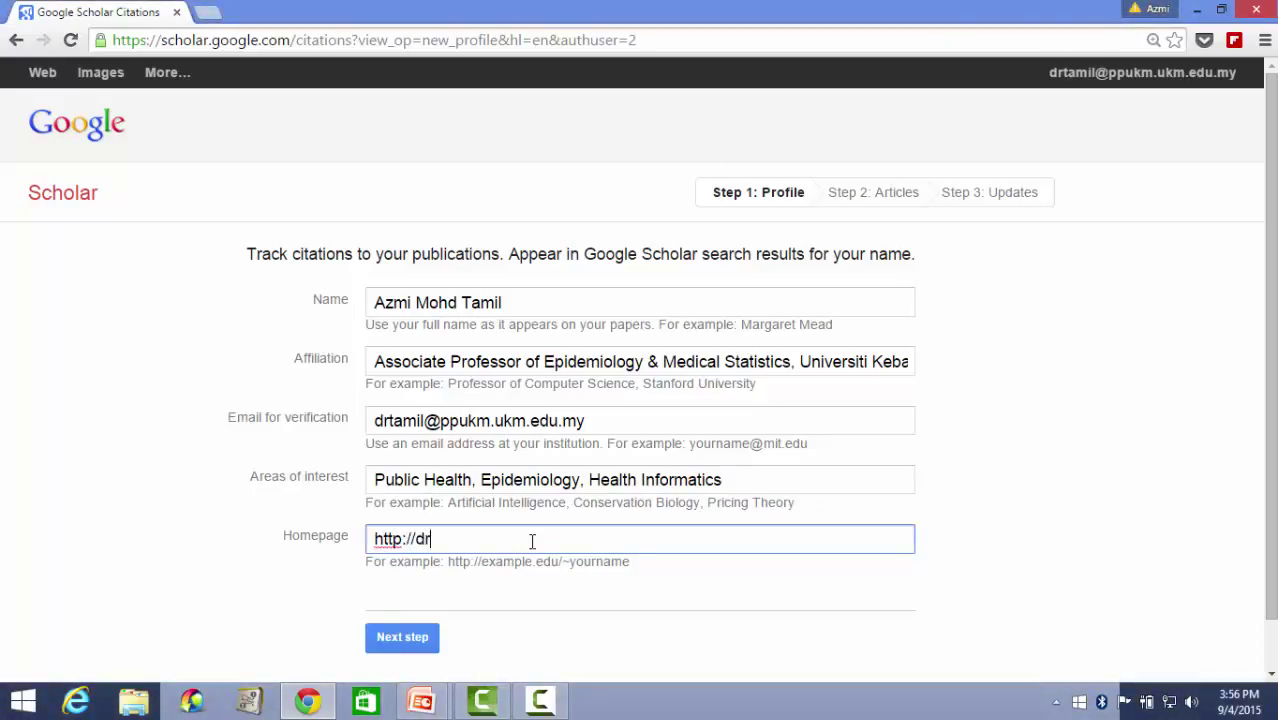
pyautogui.write('tamil.me')
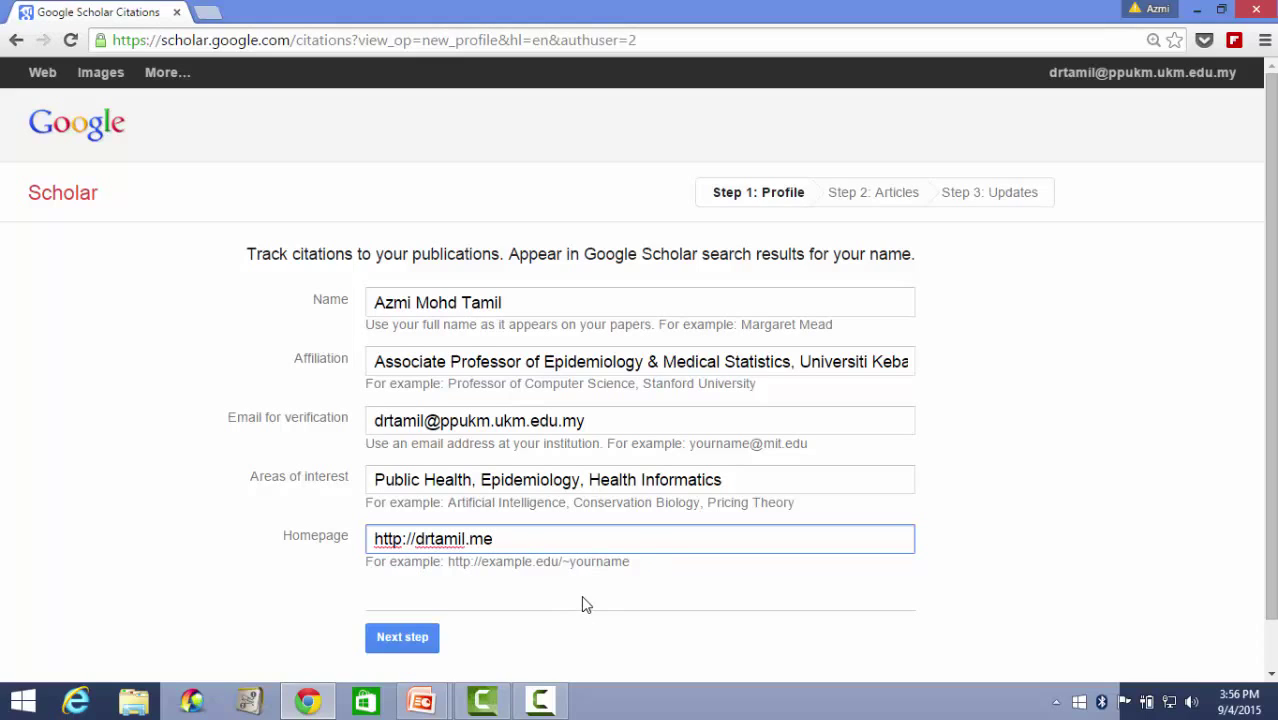
pyautogui.click(401, 640)
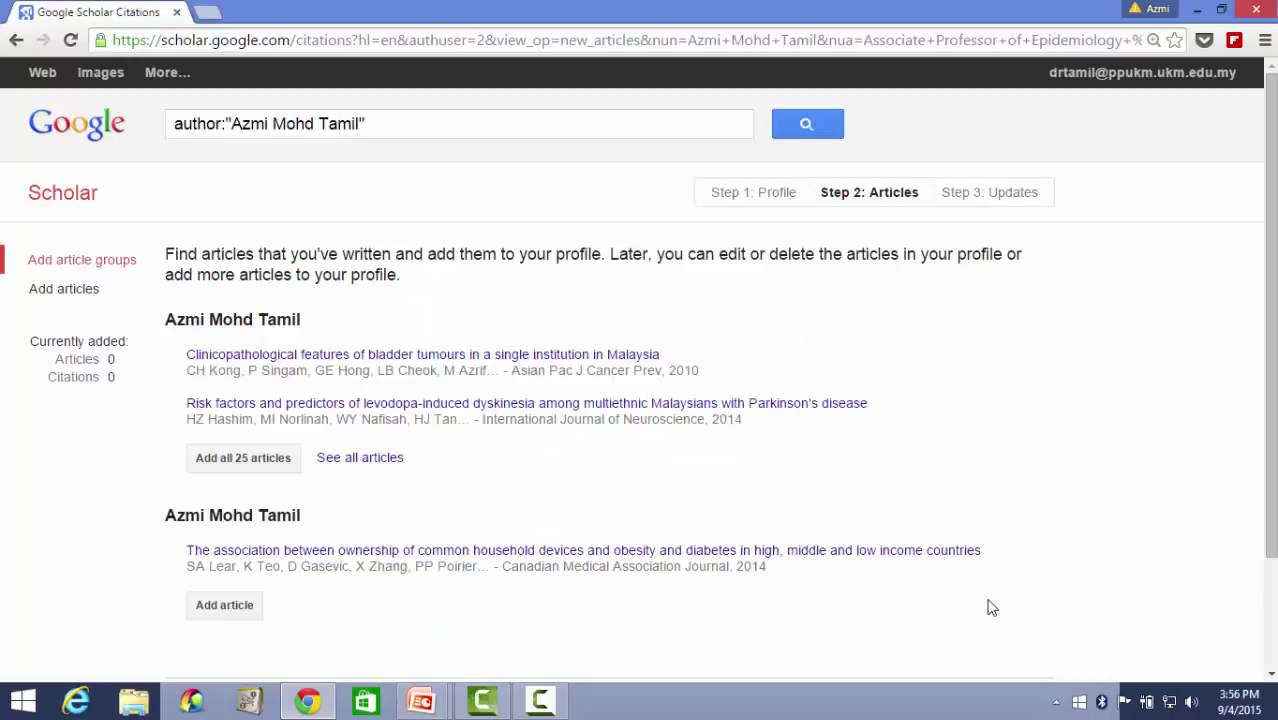
pyautogui.hotkey('alt', 'Tab')
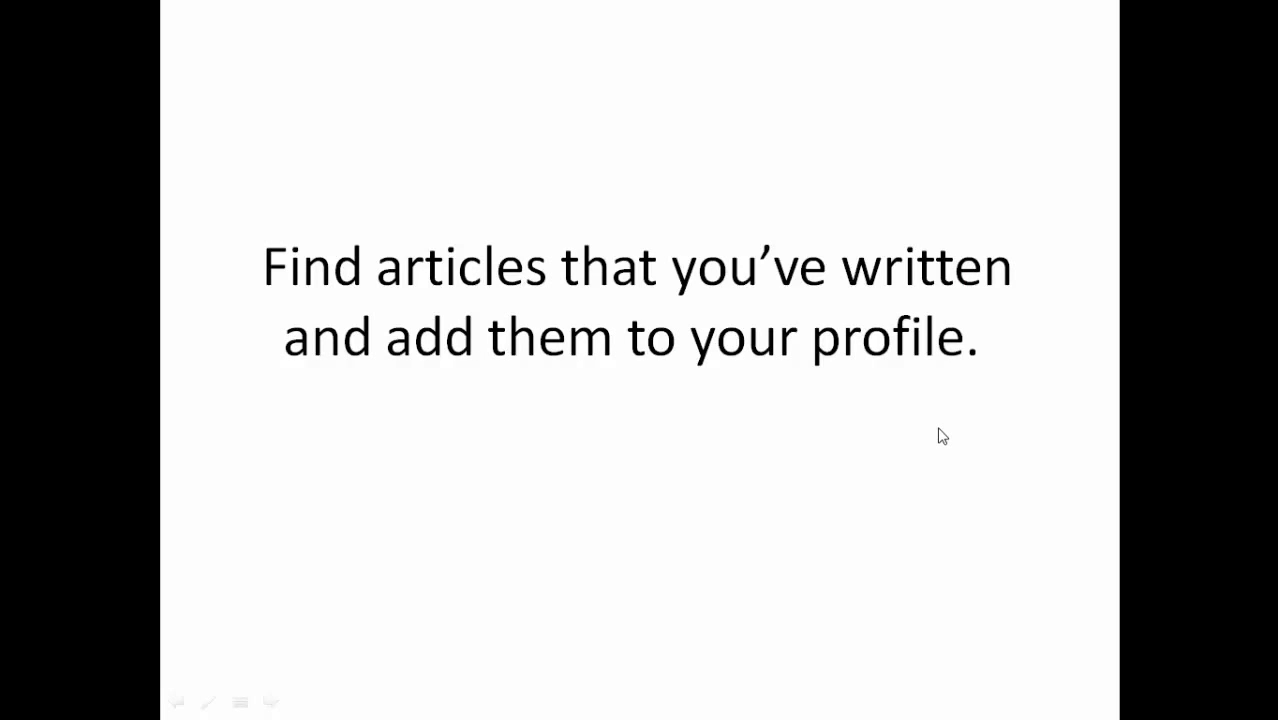
# Step: Switch from the slide show back to Google Scholar's Step 2: Articles page
pyautogui.hotkey('alt', 'Tab')
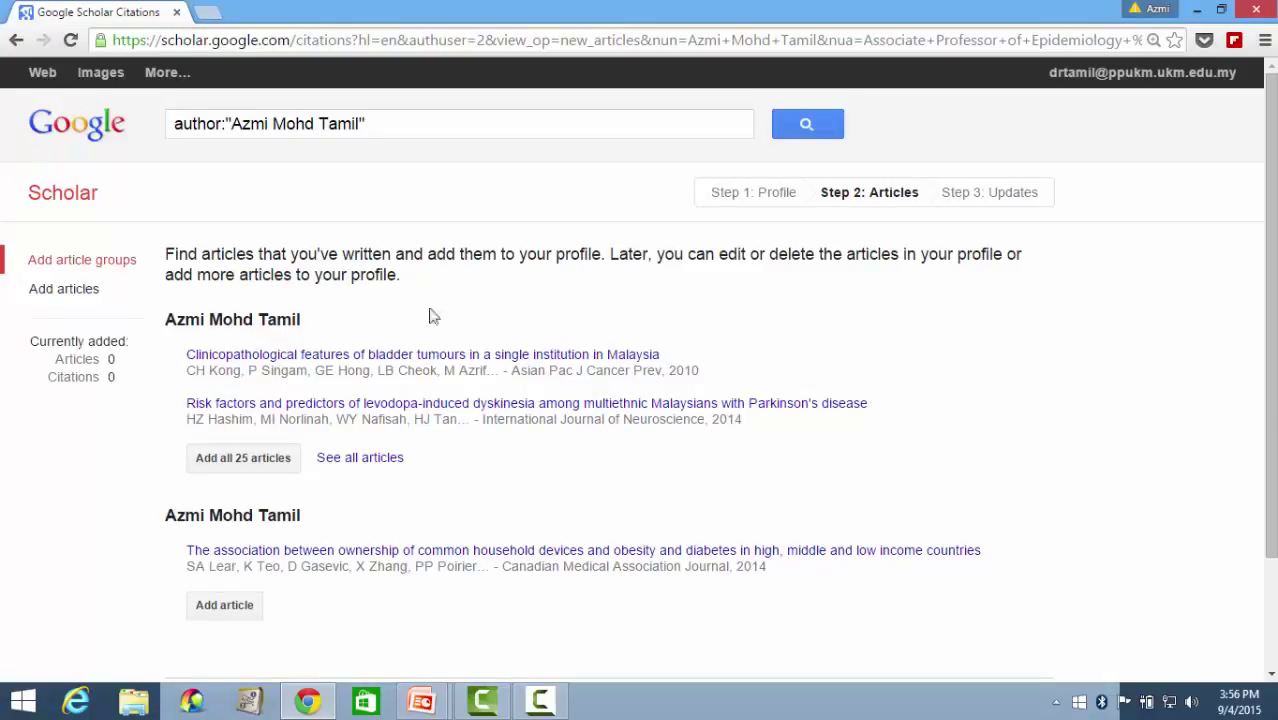
# Step: Expand the first article group and scroll through its fully ticked list of articles
pyautogui.click(372, 461)
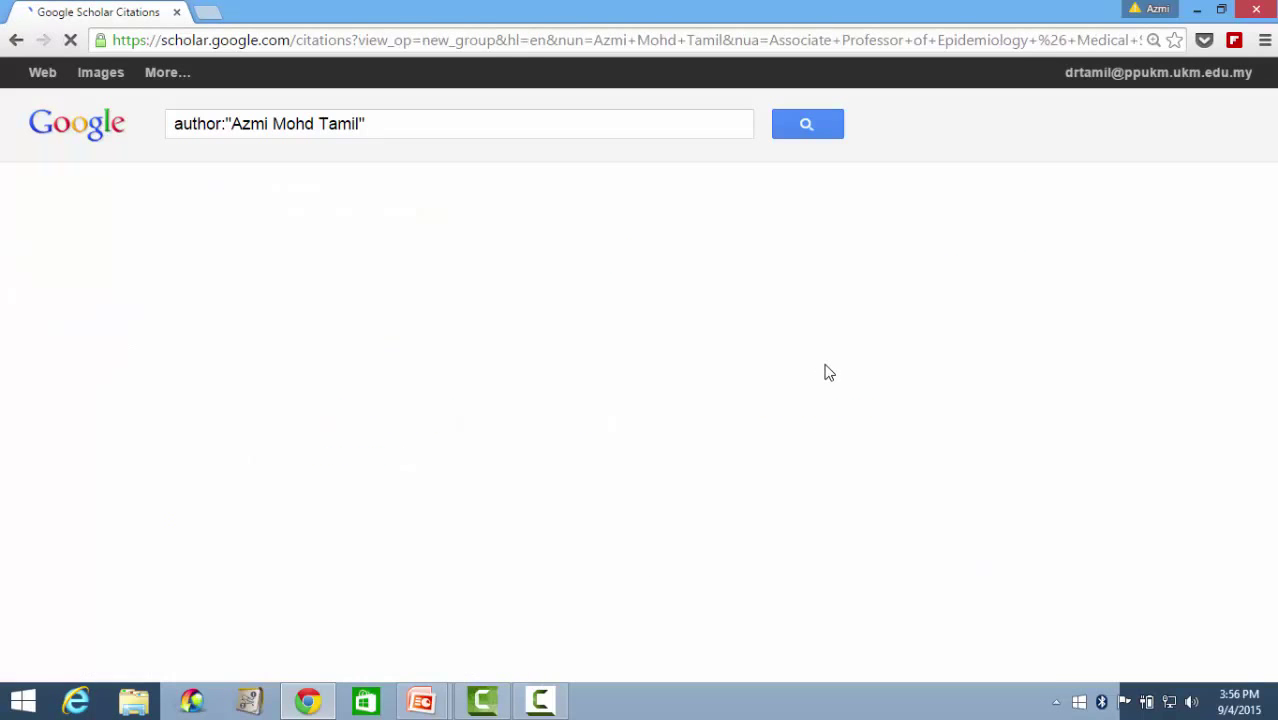
pyautogui.scroll(-2, 818, 394)
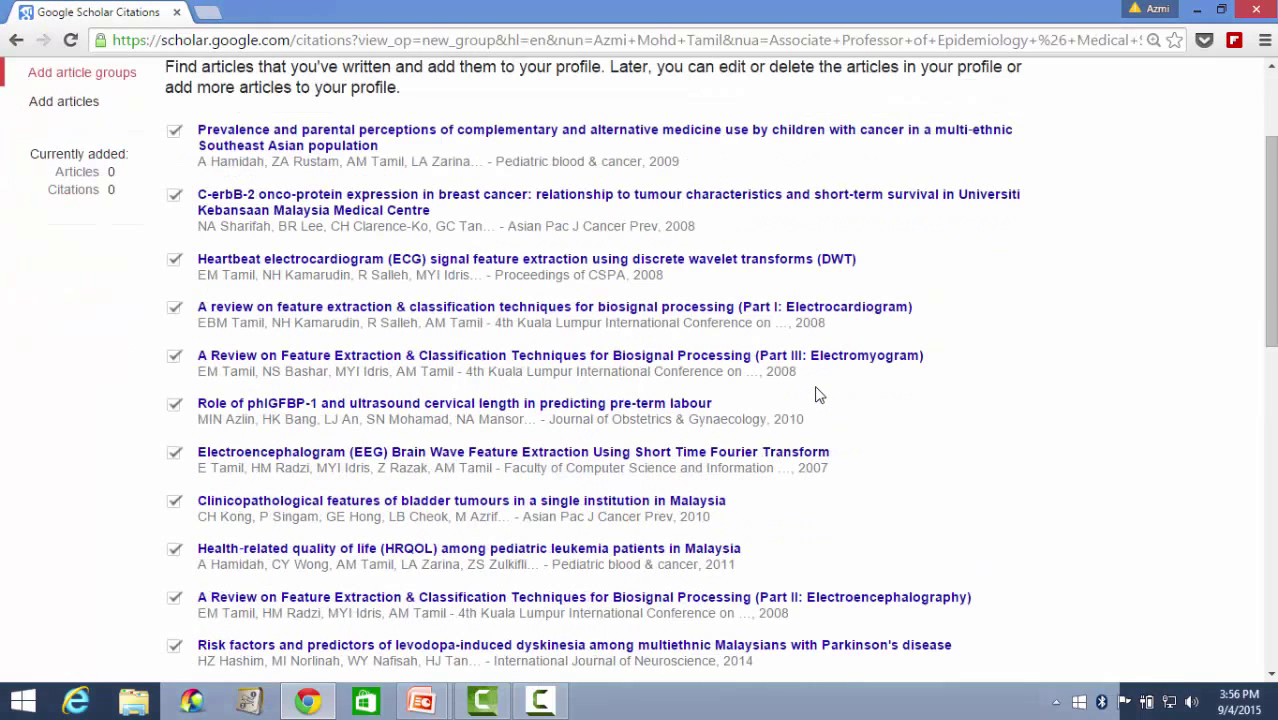
pyautogui.scroll(-1, 818, 394)
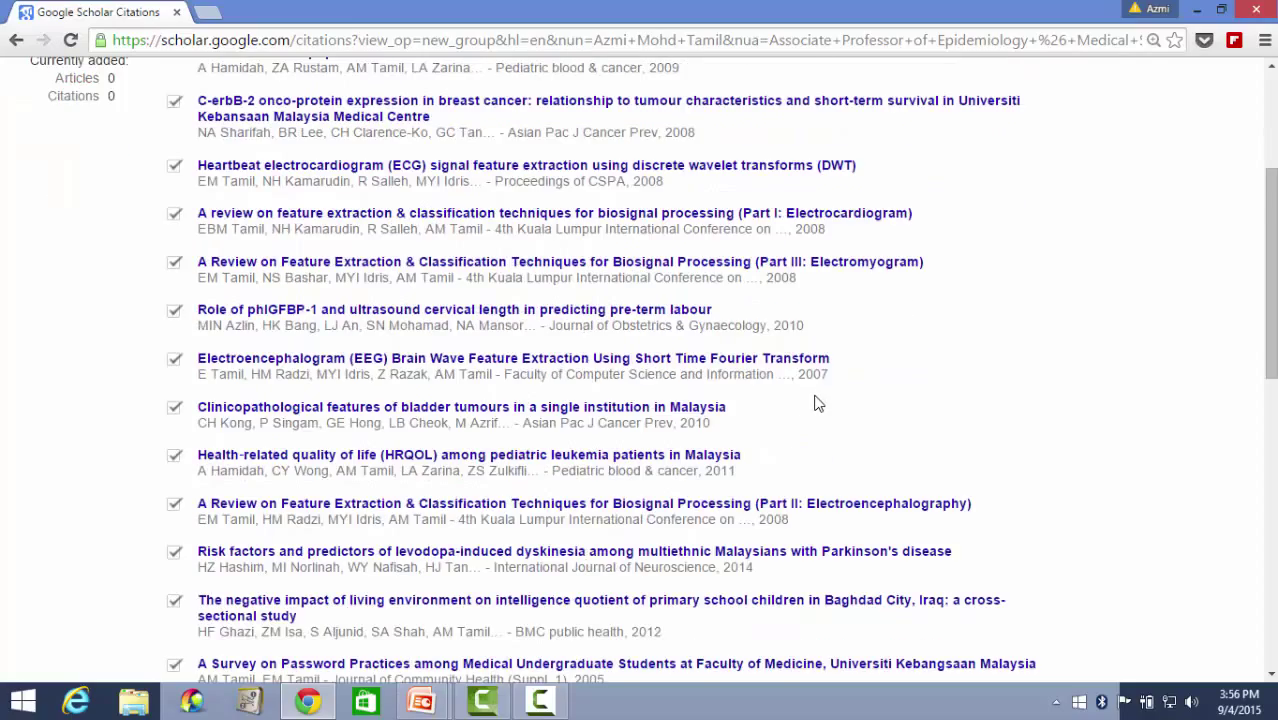
pyautogui.scroll(-1, 813, 403)
pyautogui.scroll(-1, 813, 403)
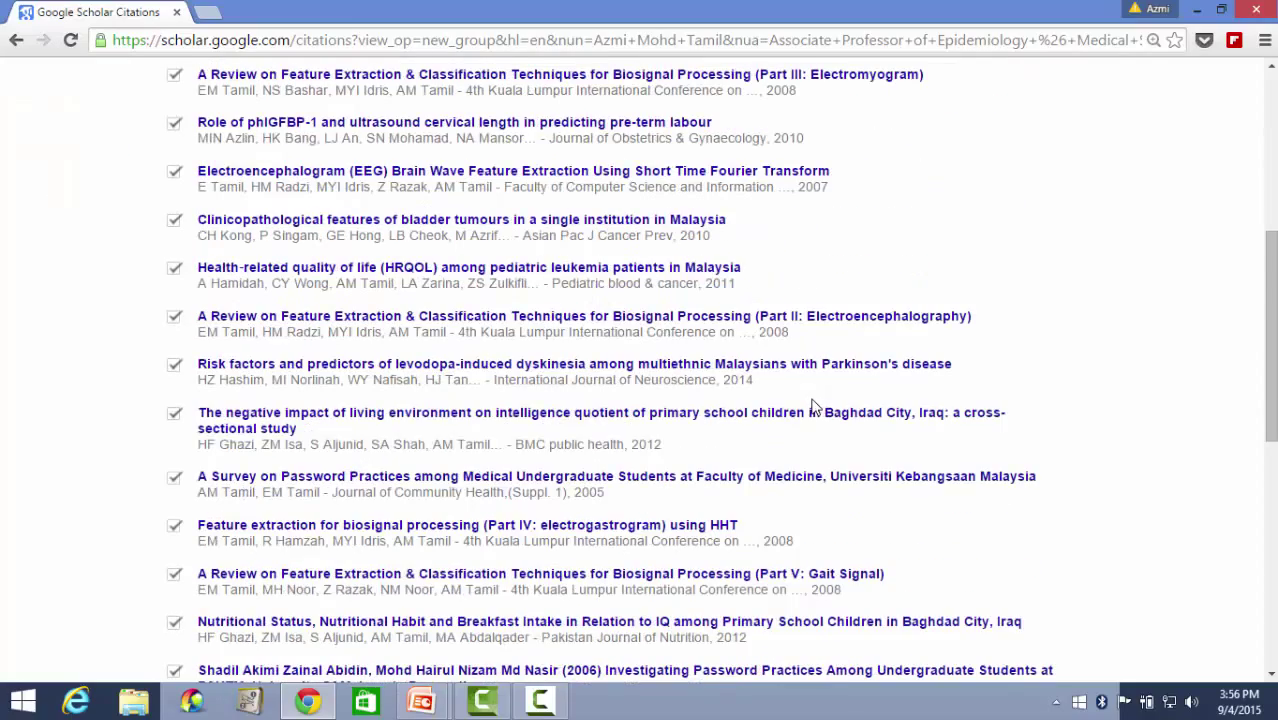
pyautogui.scroll(-1, 813, 402)
pyautogui.scroll(-3, 813, 402)
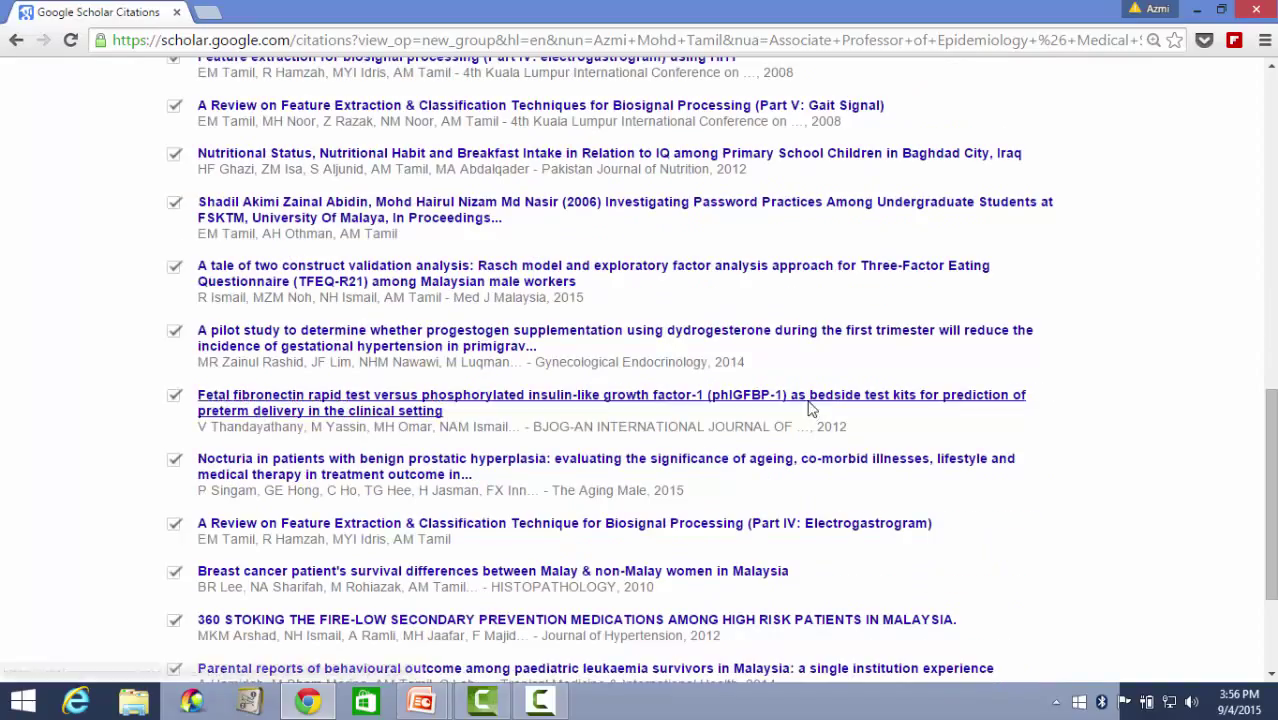
pyautogui.scroll(3, 811, 408)
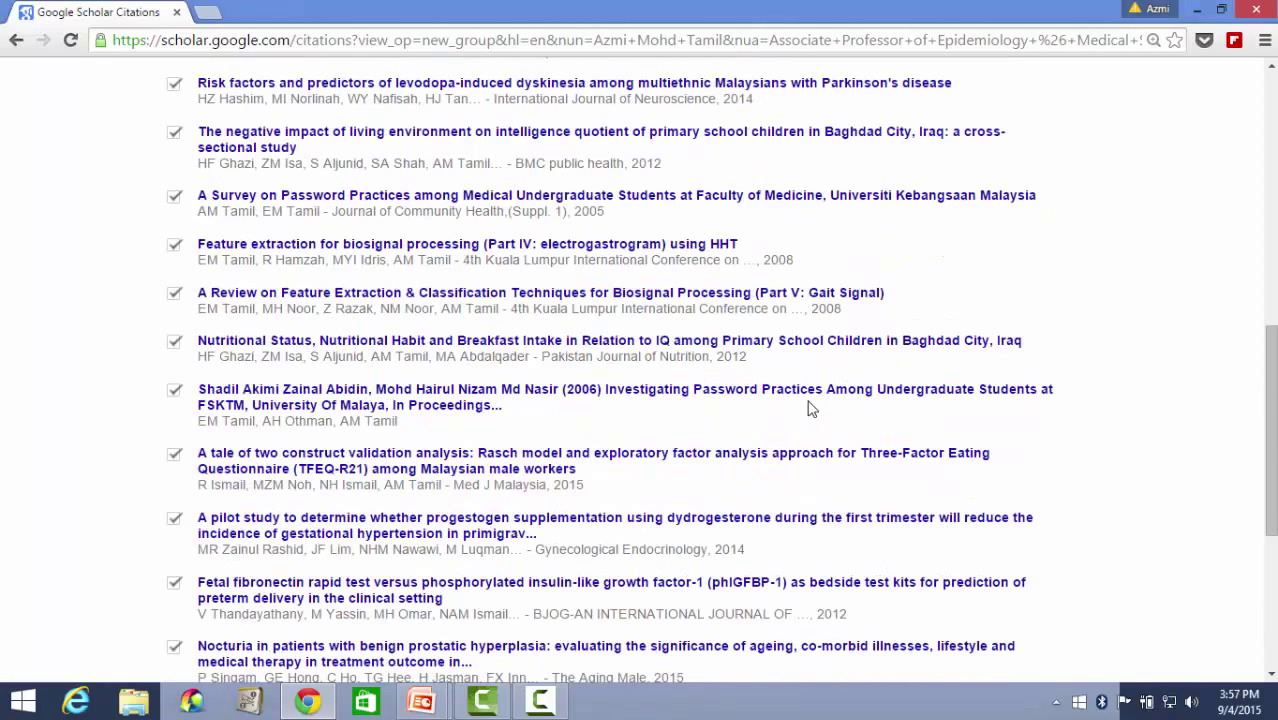
pyautogui.scroll(9, 811, 408)
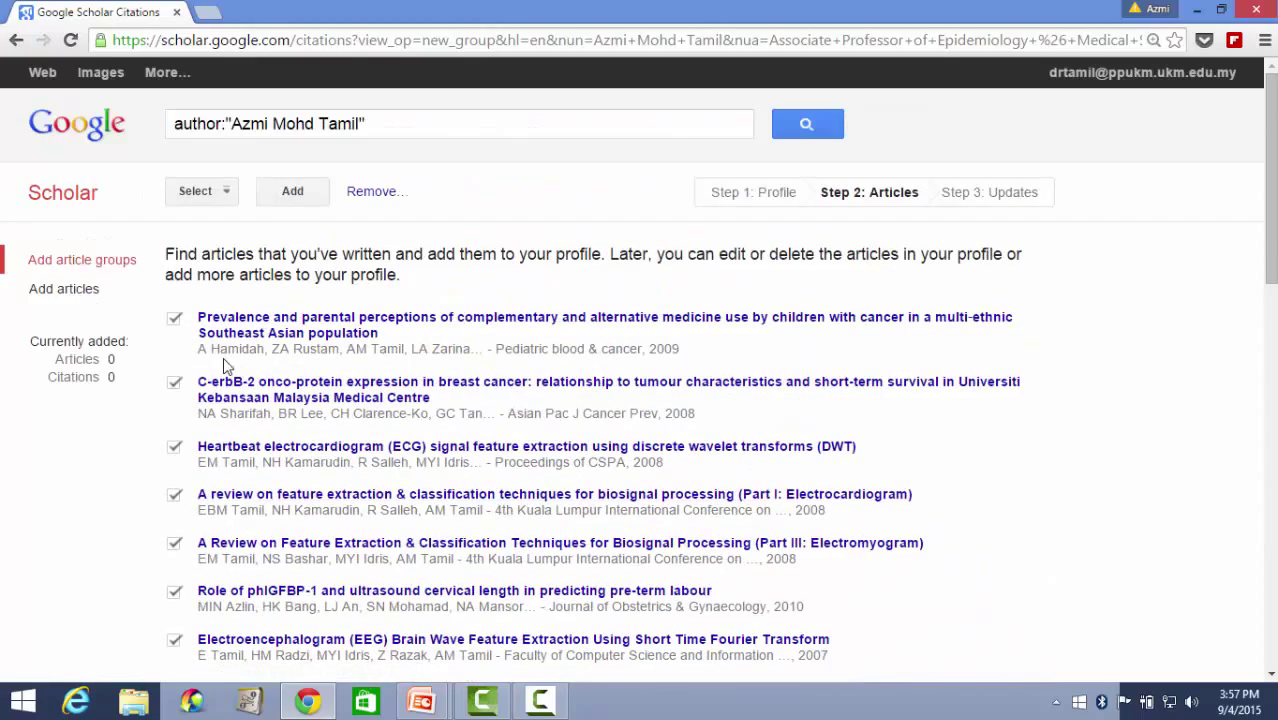
# Step: Add all 25 ticked articles, review them, then go back twice to the article groups list
pyautogui.click(293, 192)
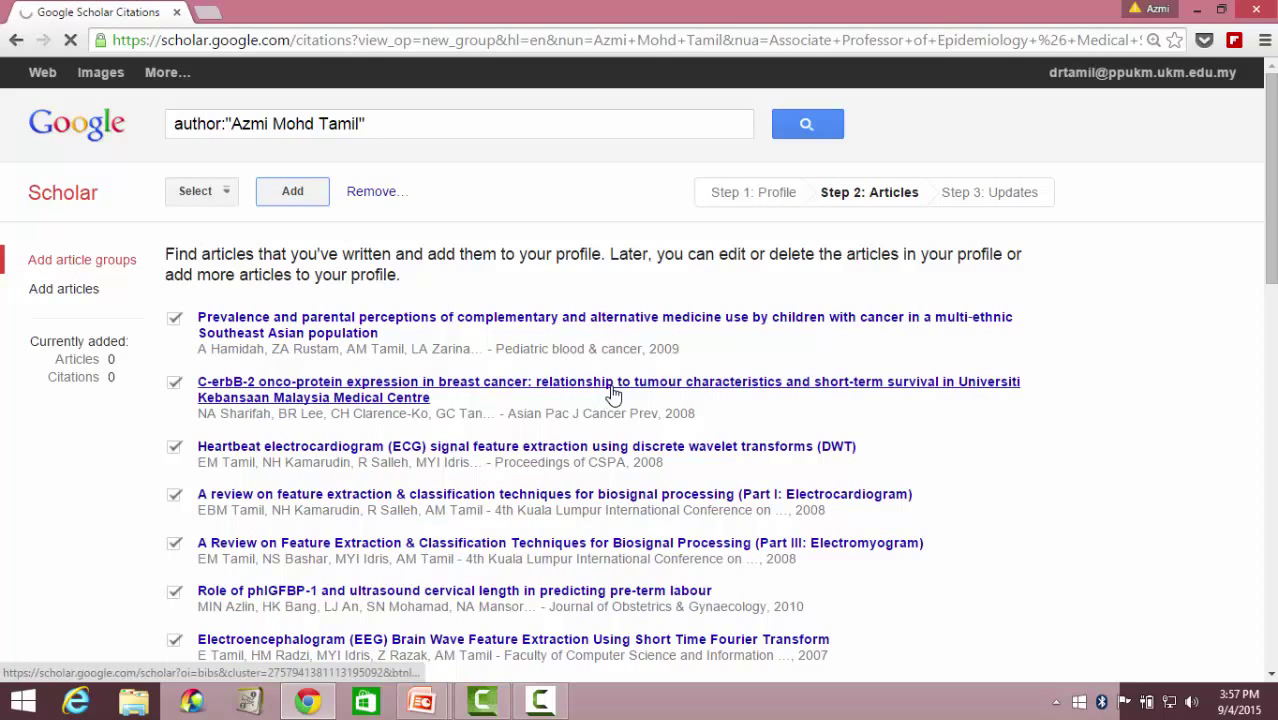
pyautogui.scroll(-12, 613, 395)
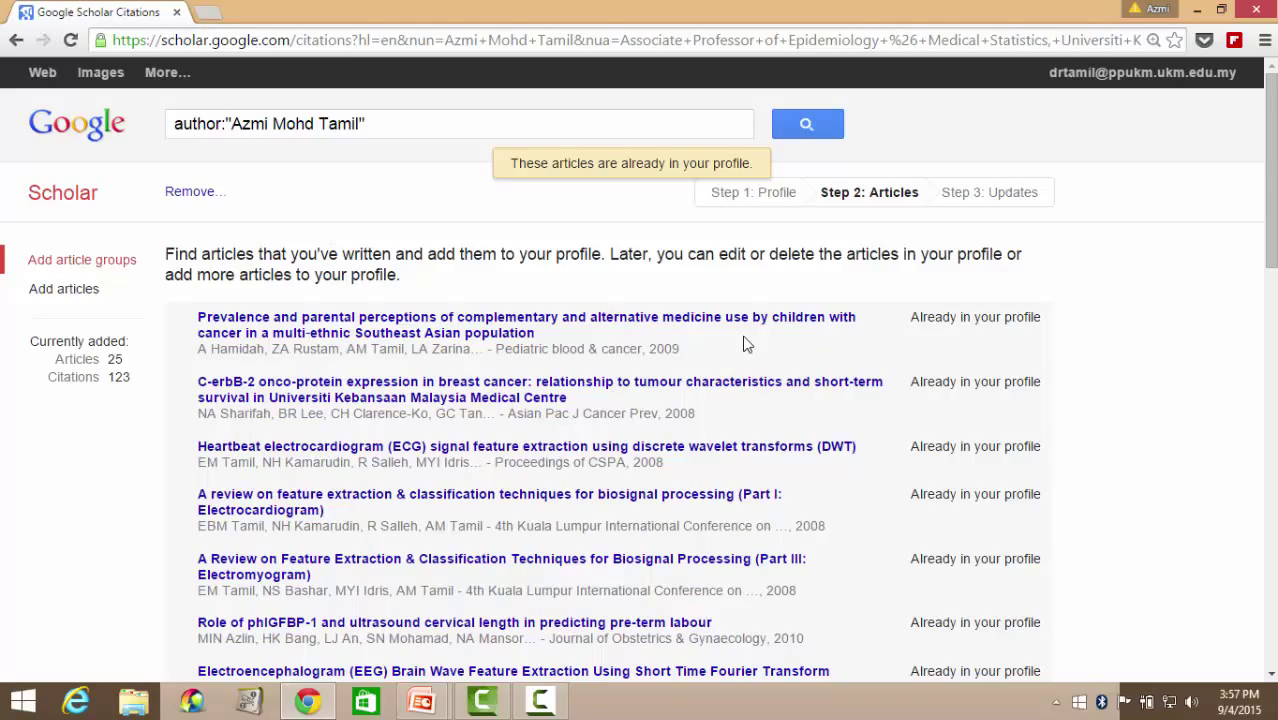
pyautogui.scroll(-8, 895, 630)
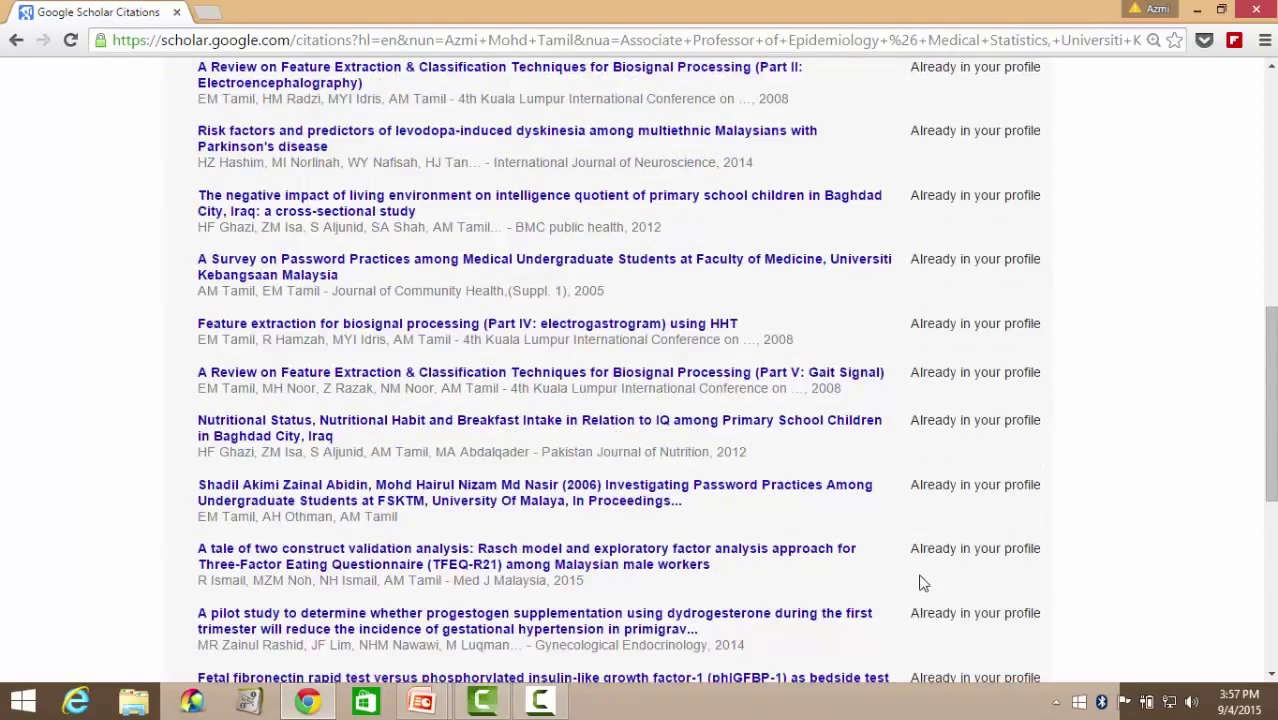
pyautogui.scroll(-5, 922, 583)
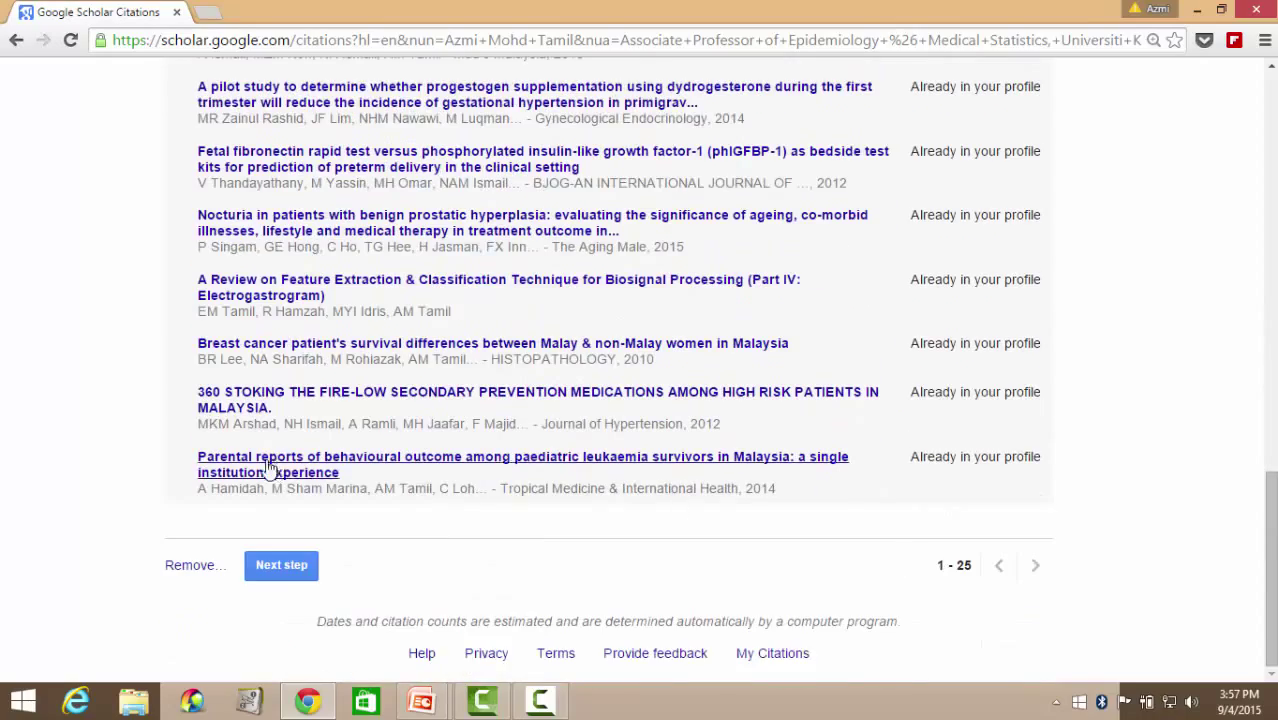
pyautogui.click(16, 40)
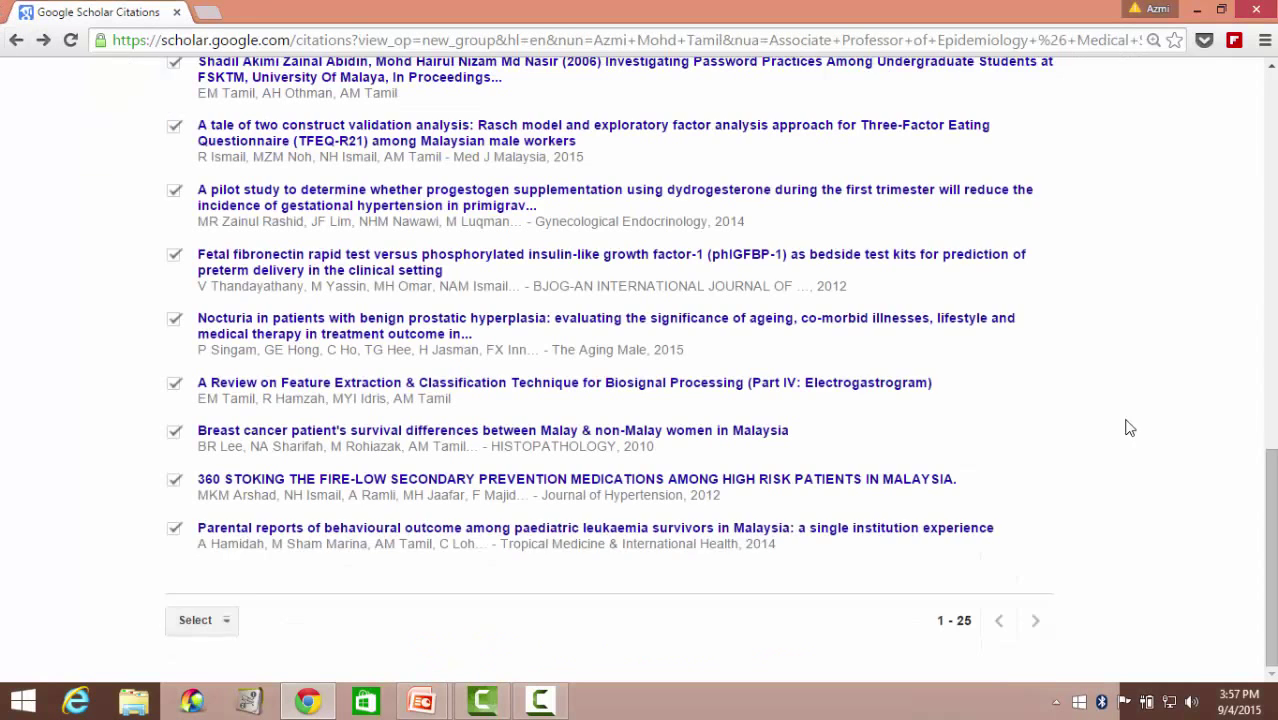
pyautogui.click(15, 42)
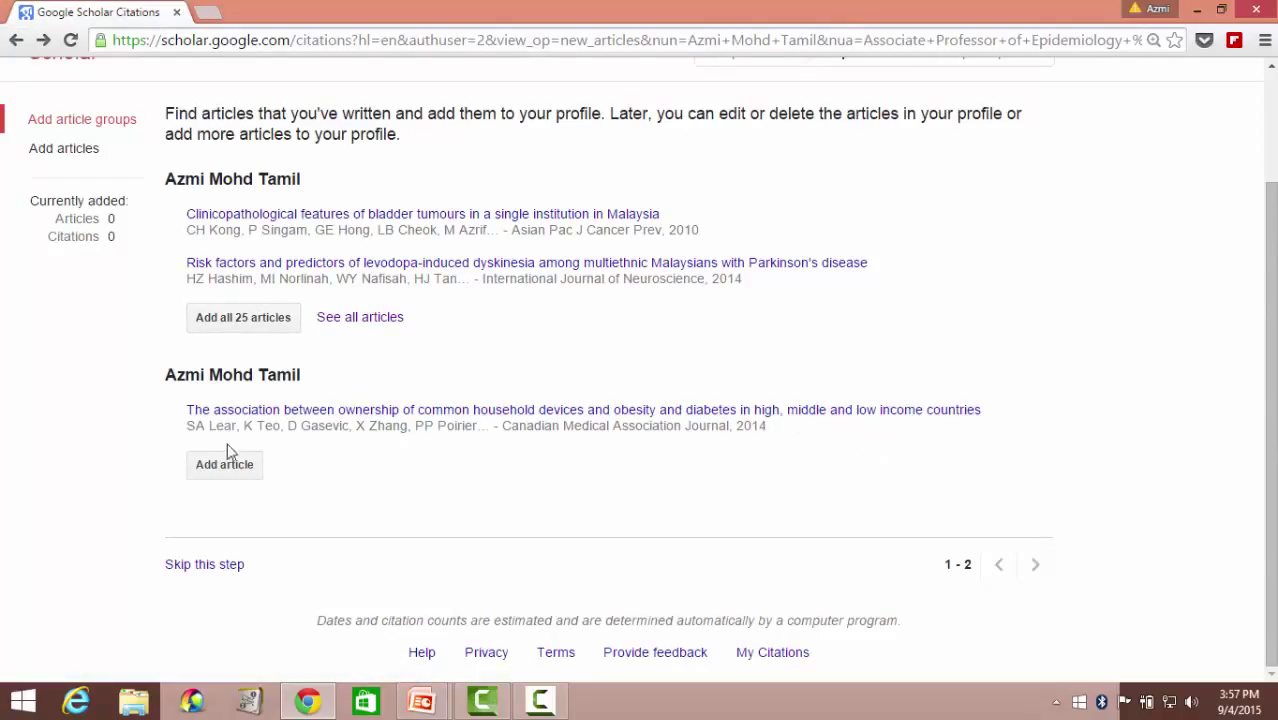
# Step: Add the second group's single article for 26 total, then continue to Step 3: Updates
pyautogui.click(224, 465)
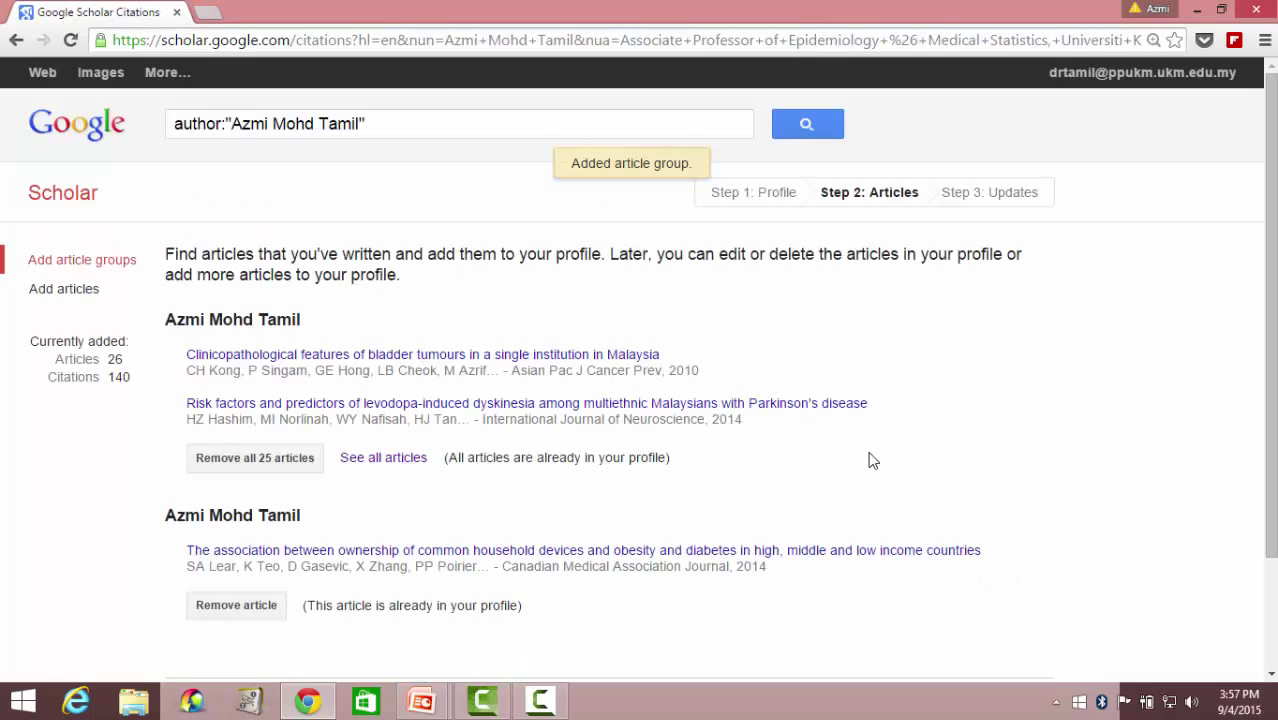
pyautogui.scroll(-2, 870, 460)
pyautogui.scroll(2, 578, 320)
pyautogui.scroll(-3, 530, 562)
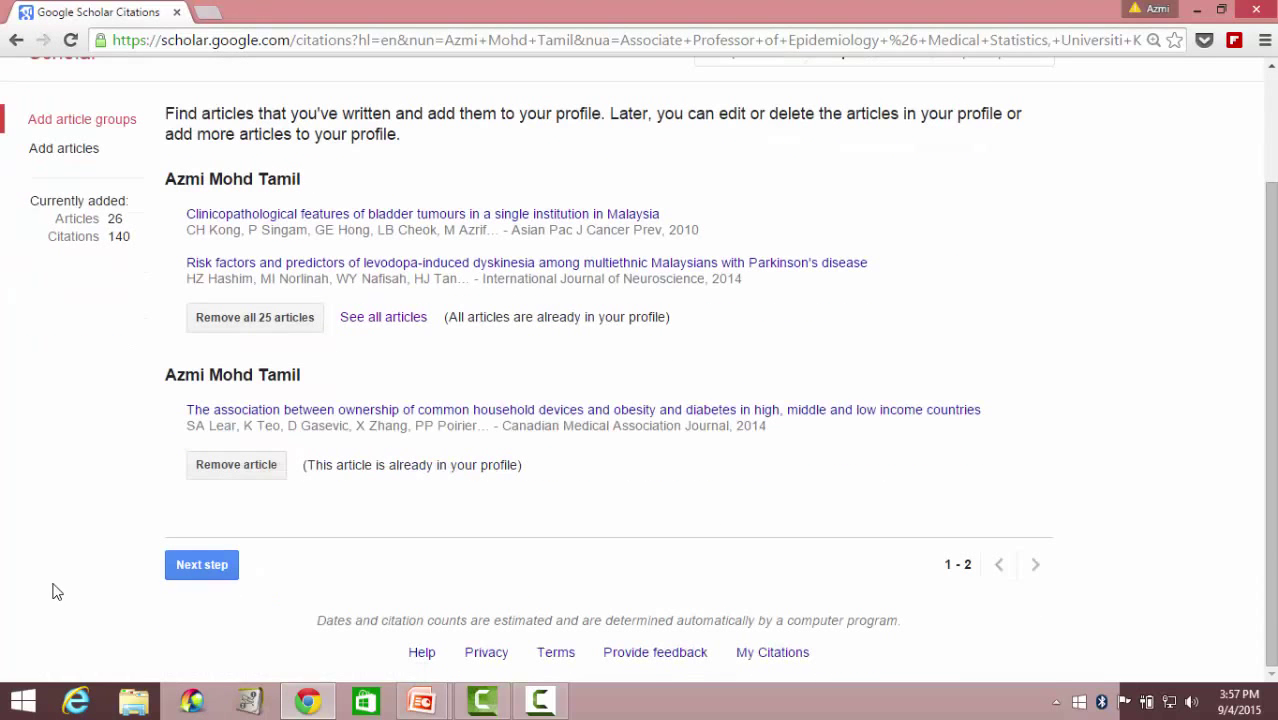
pyautogui.click(193, 569)
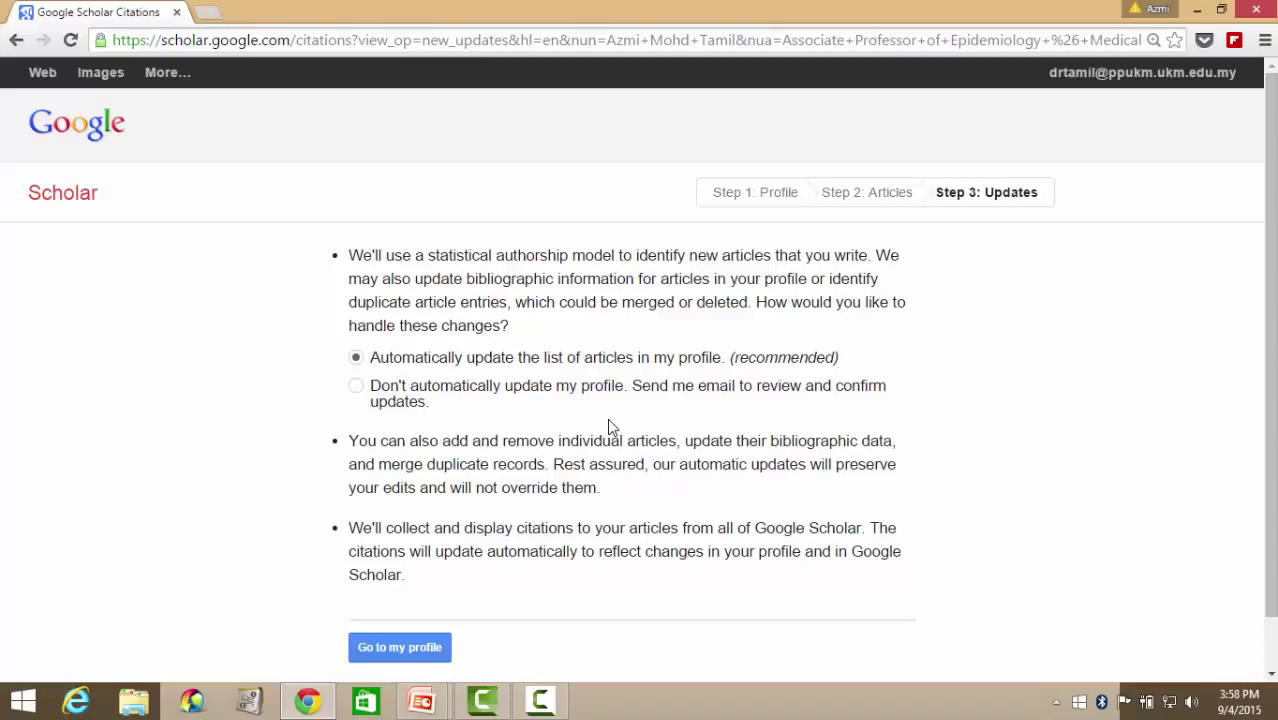
# Step: Keep automatic article-list updates selected and go to the newly created profile
pyautogui.scroll(-1, 856, 526)
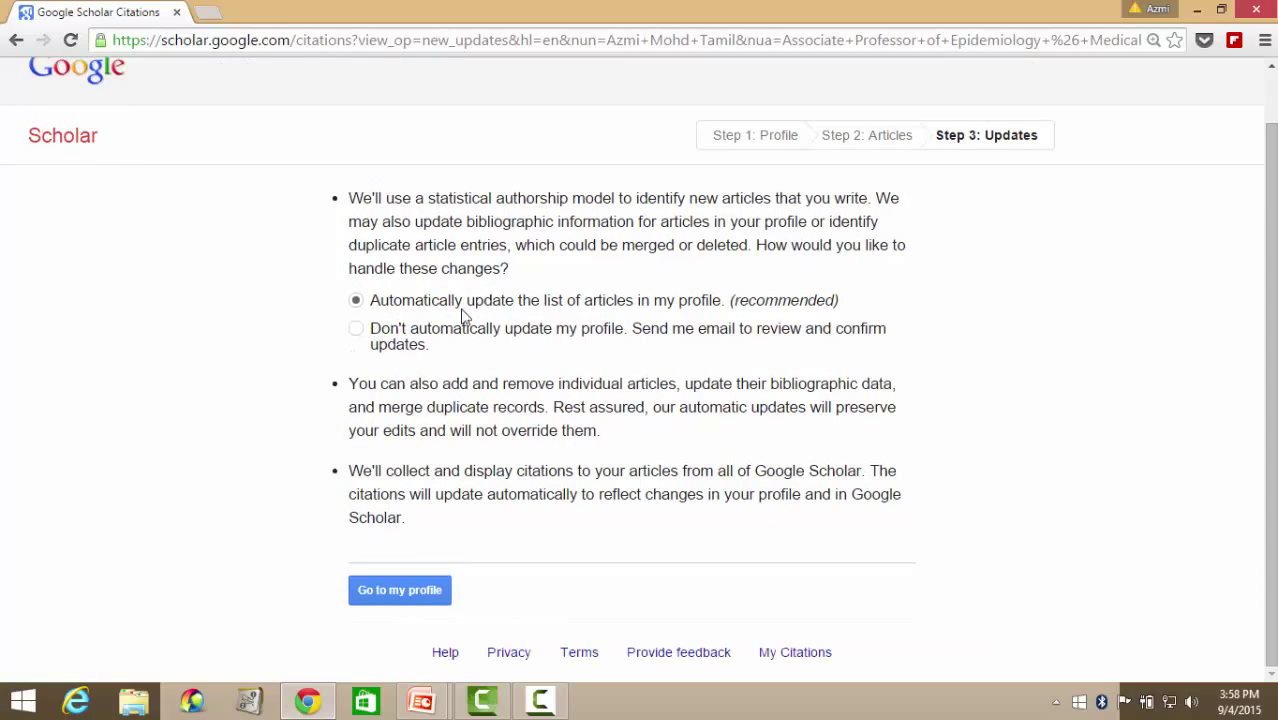
pyautogui.click(405, 598)
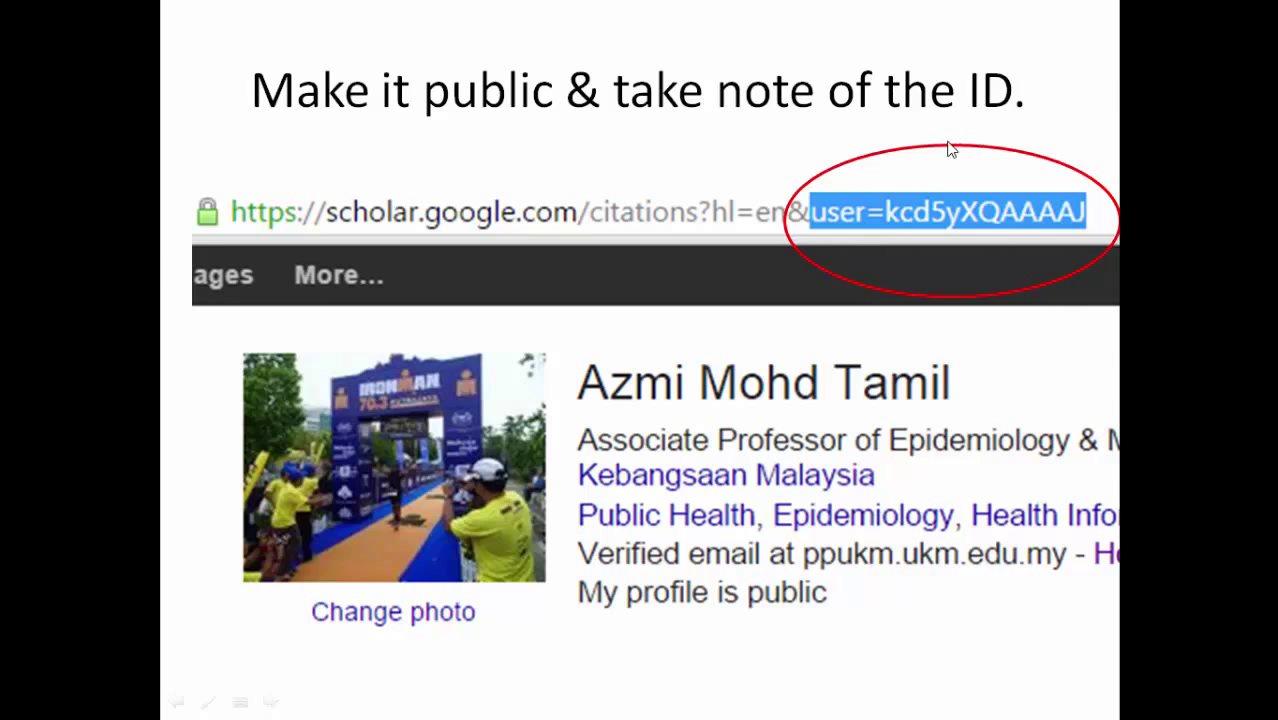
# Step: Leave the 'Make it public' slide and return to the still-private Scholar profile in Chrome
pyautogui.hotkey('alt', 'Tab')
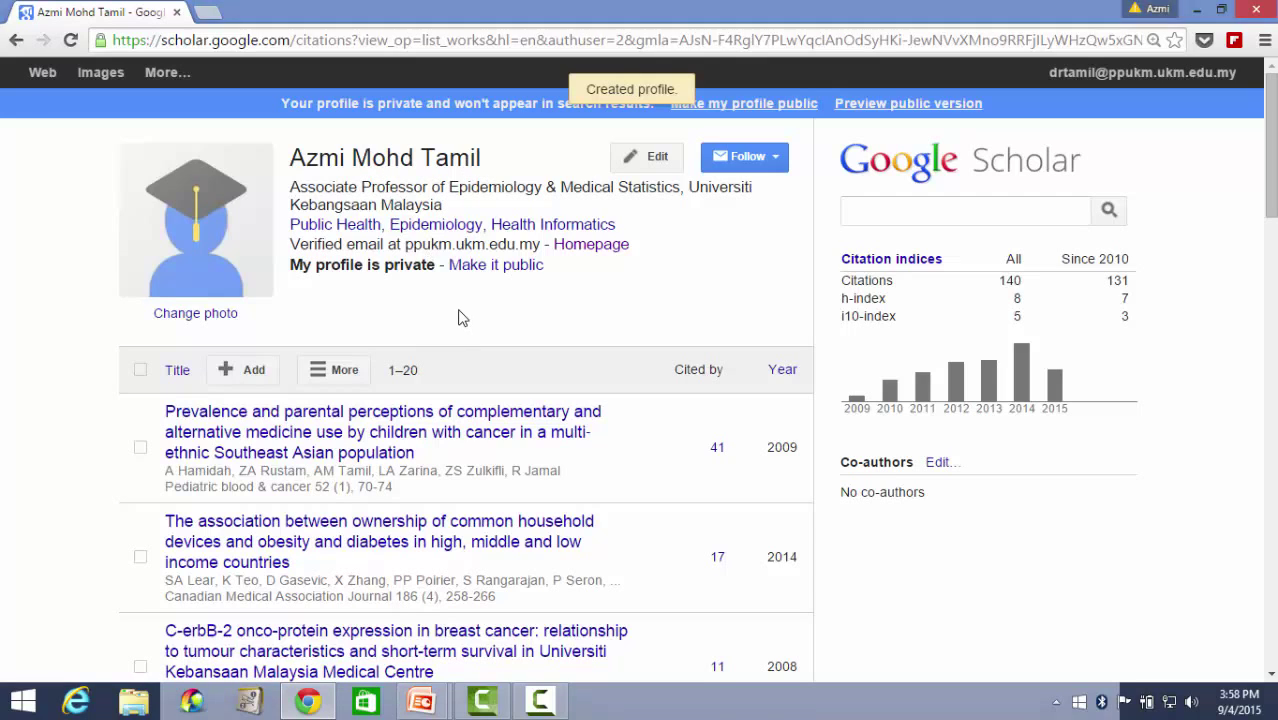
# Step: Switch the profile from private to public with the 'Make it public' link
pyautogui.click(494, 270)
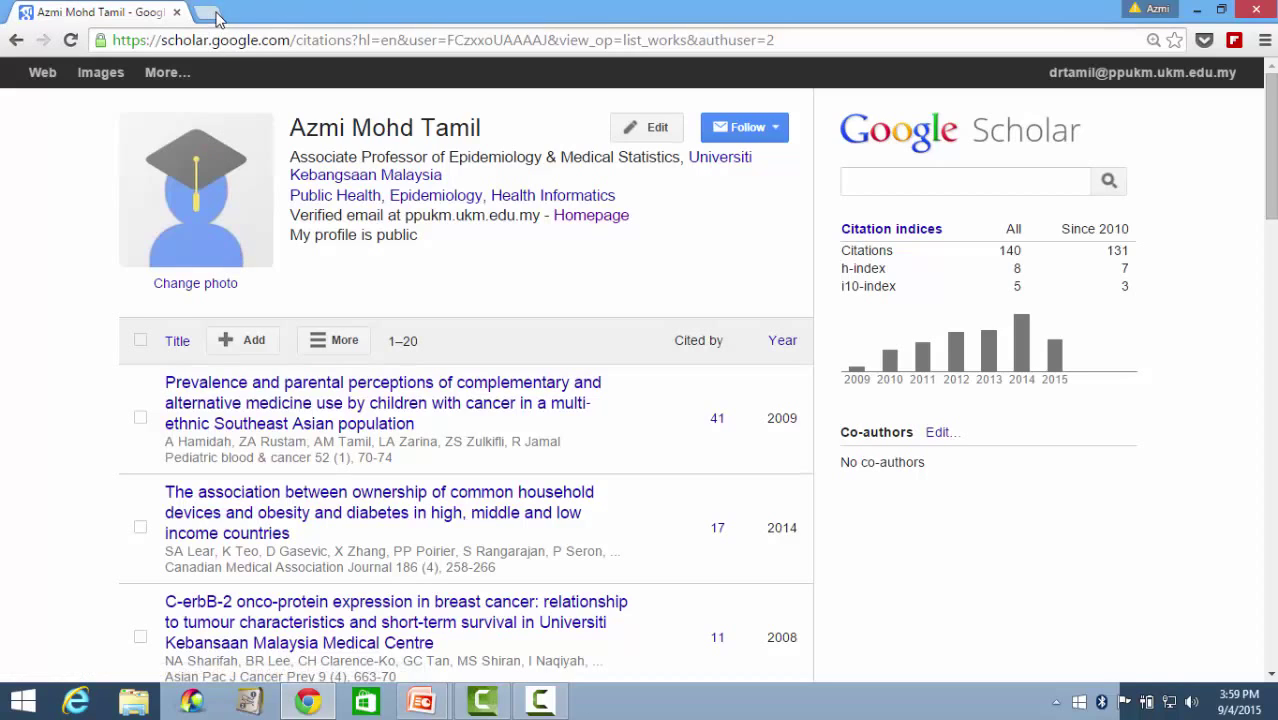
# Step: Upload the portrait photo from the Pictures folder as the profile picture
pyautogui.click(195, 285)
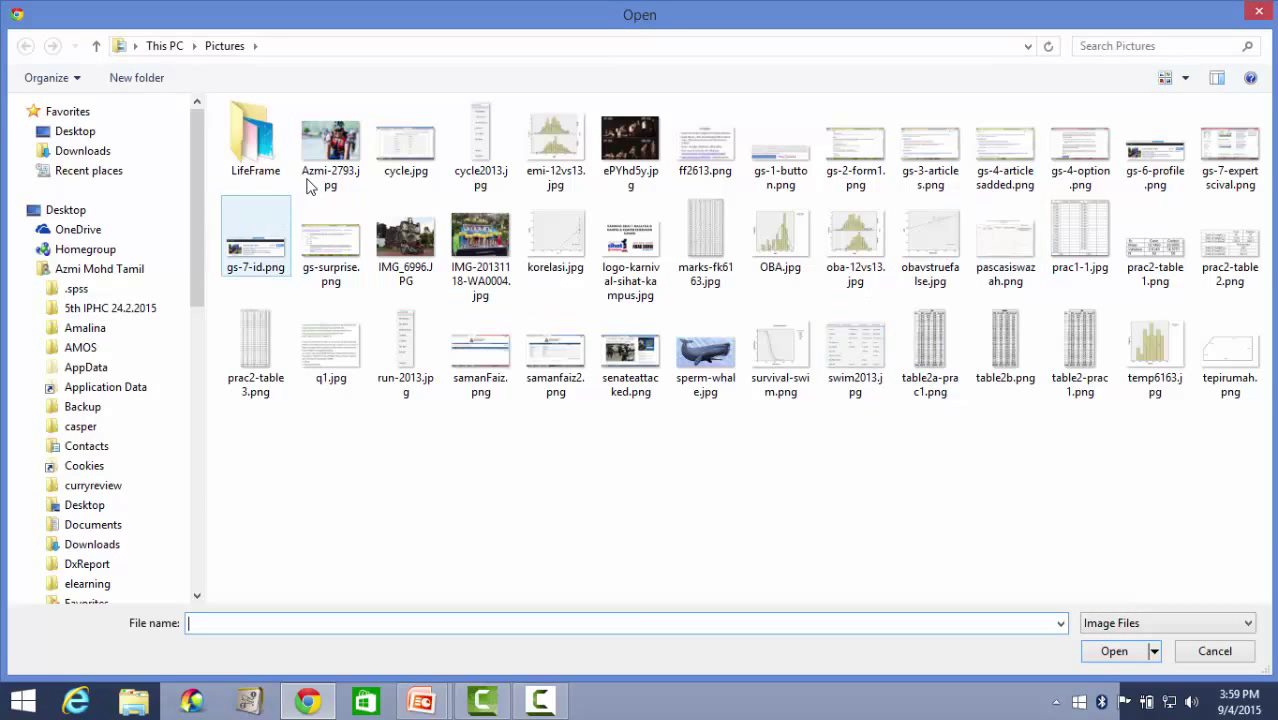
pyautogui.click(338, 148)
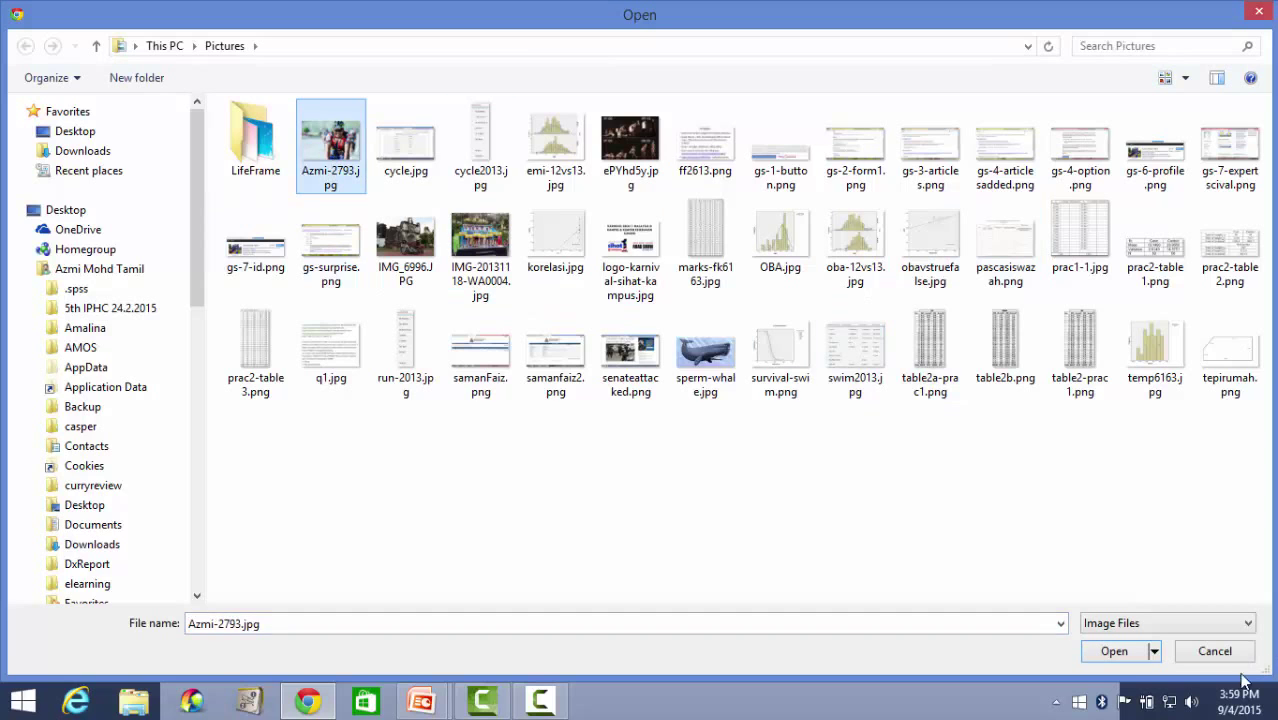
pyautogui.click(1116, 653)
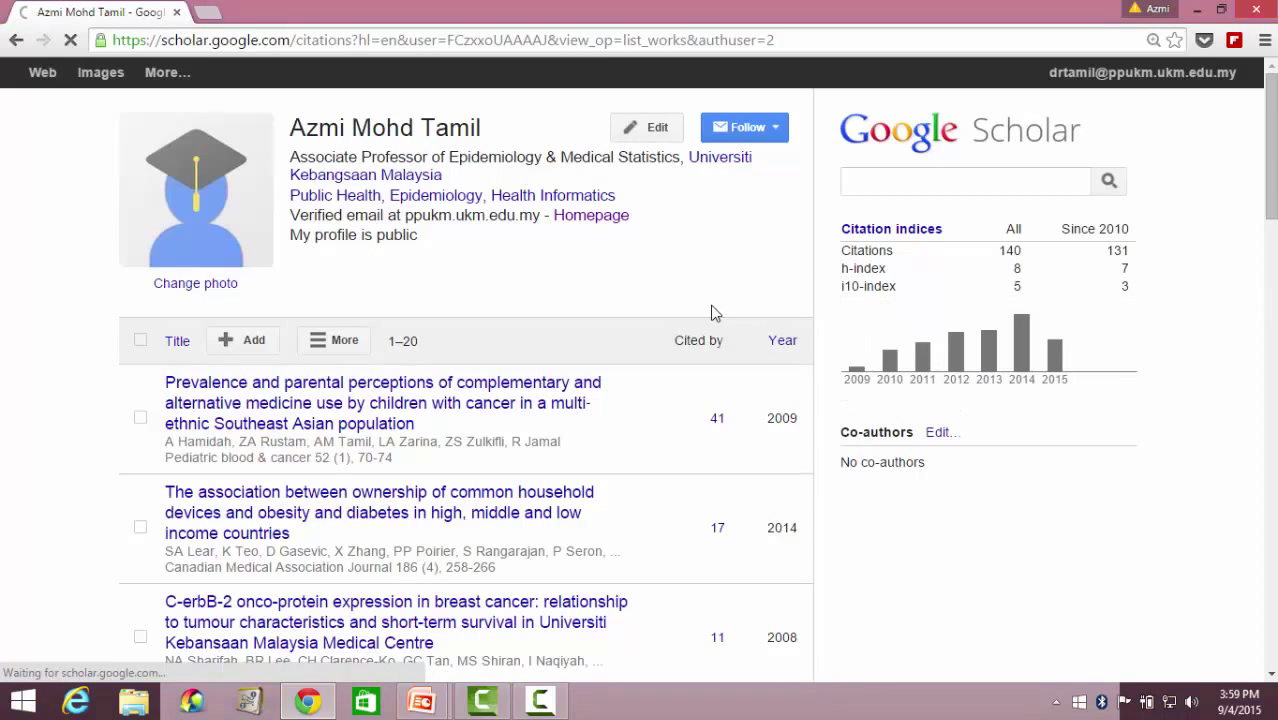
# Step: Review the publication list, then bring up the Add article groups page showing the two matched groups
pyautogui.scroll(-5, 757, 265)
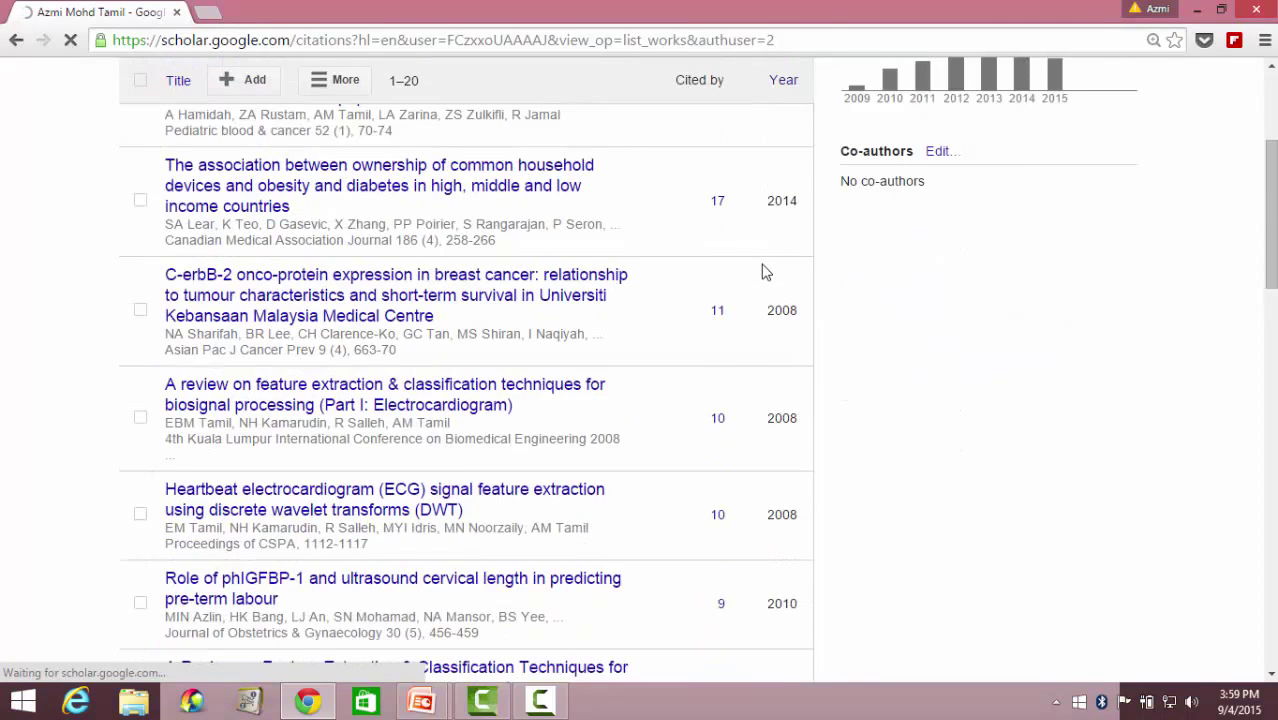
pyautogui.scroll(-5, 760, 280)
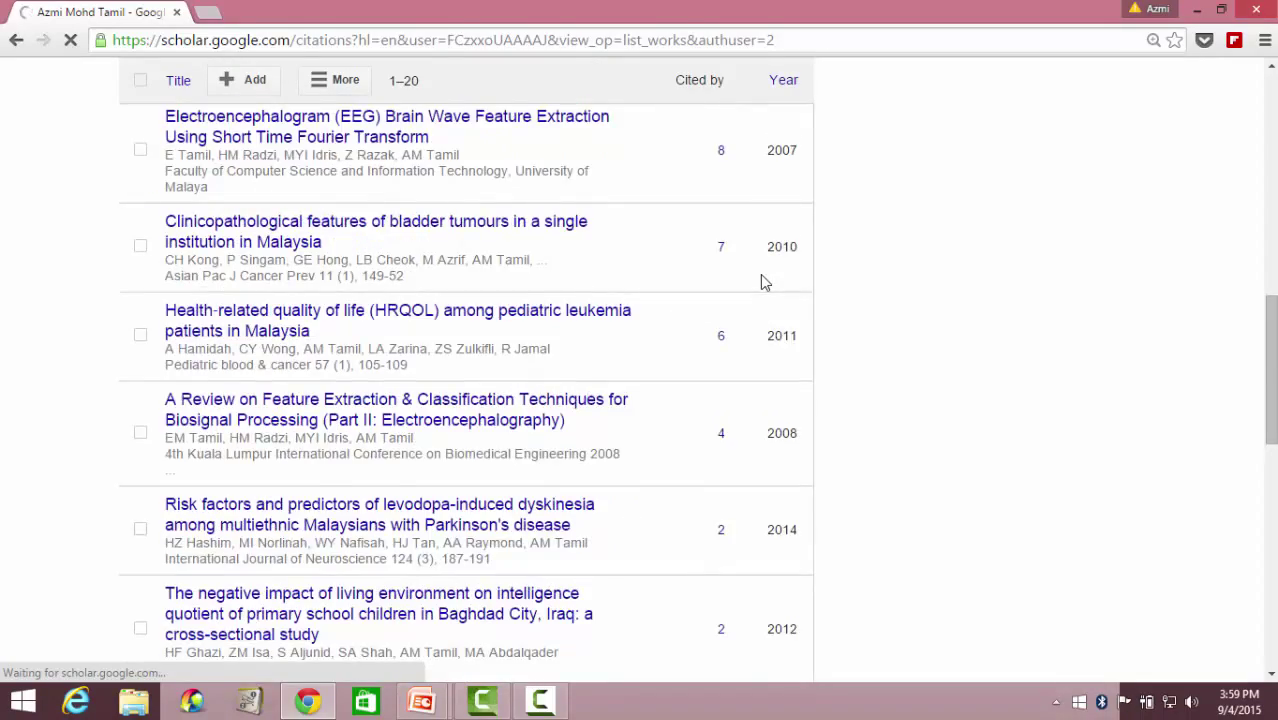
pyautogui.scroll(-4, 760, 280)
pyautogui.scroll(-5, 760, 281)
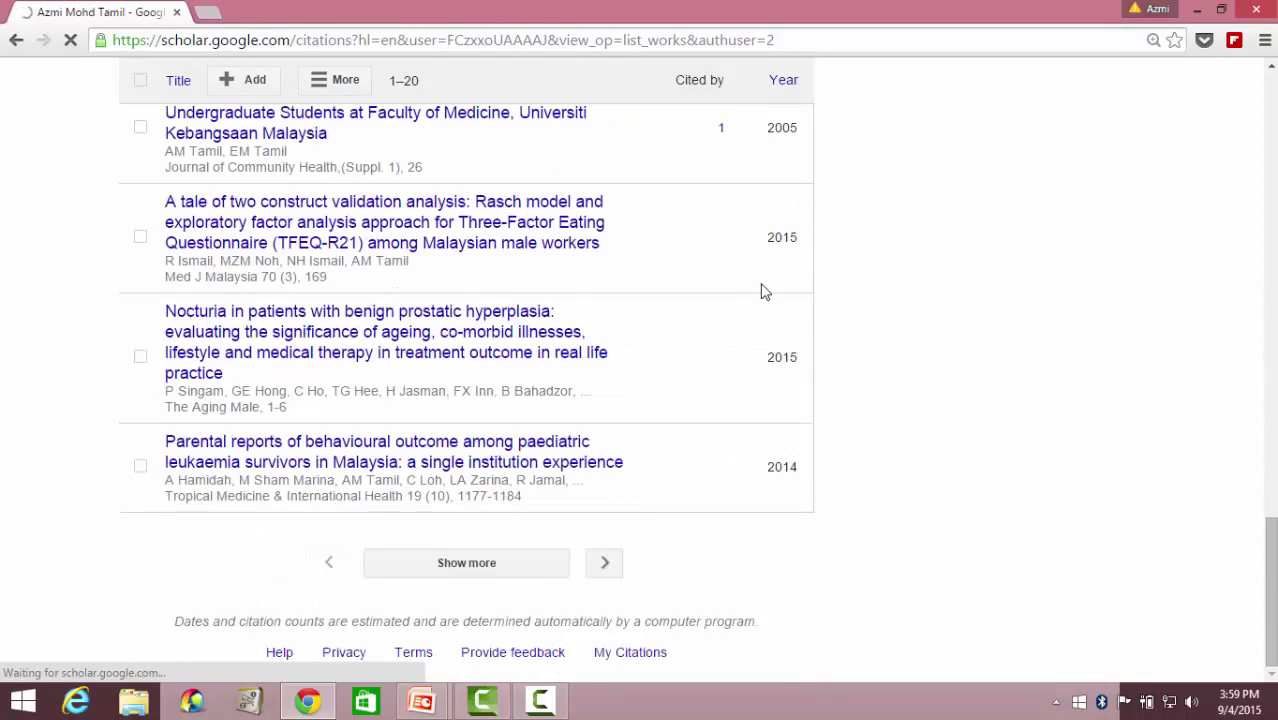
pyautogui.scroll(19, 760, 291)
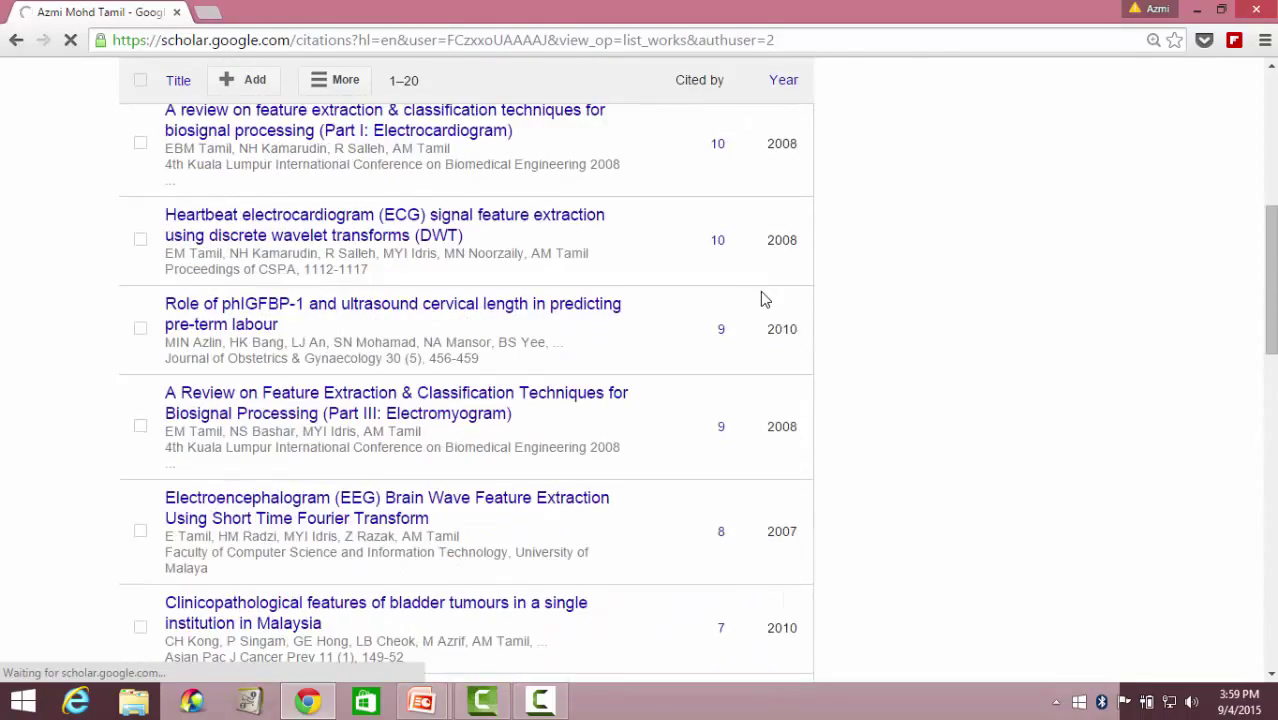
pyautogui.scroll(2, 760, 303)
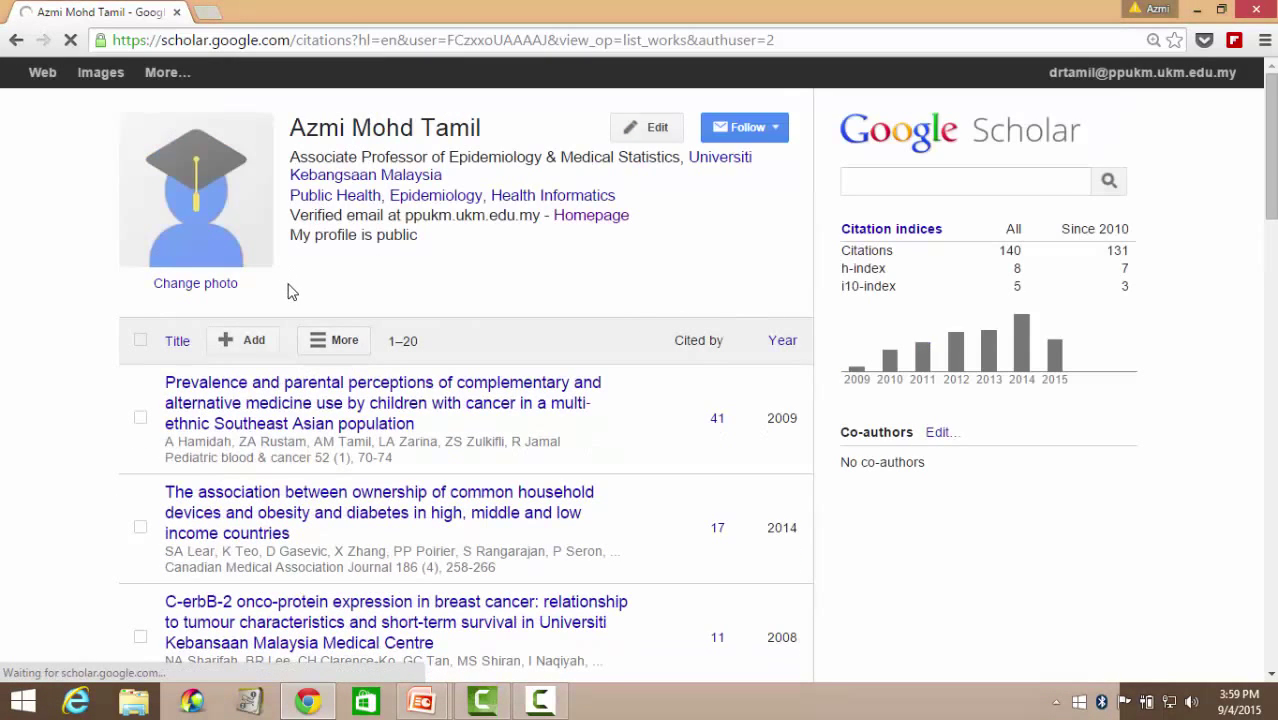
pyautogui.click(229, 345)
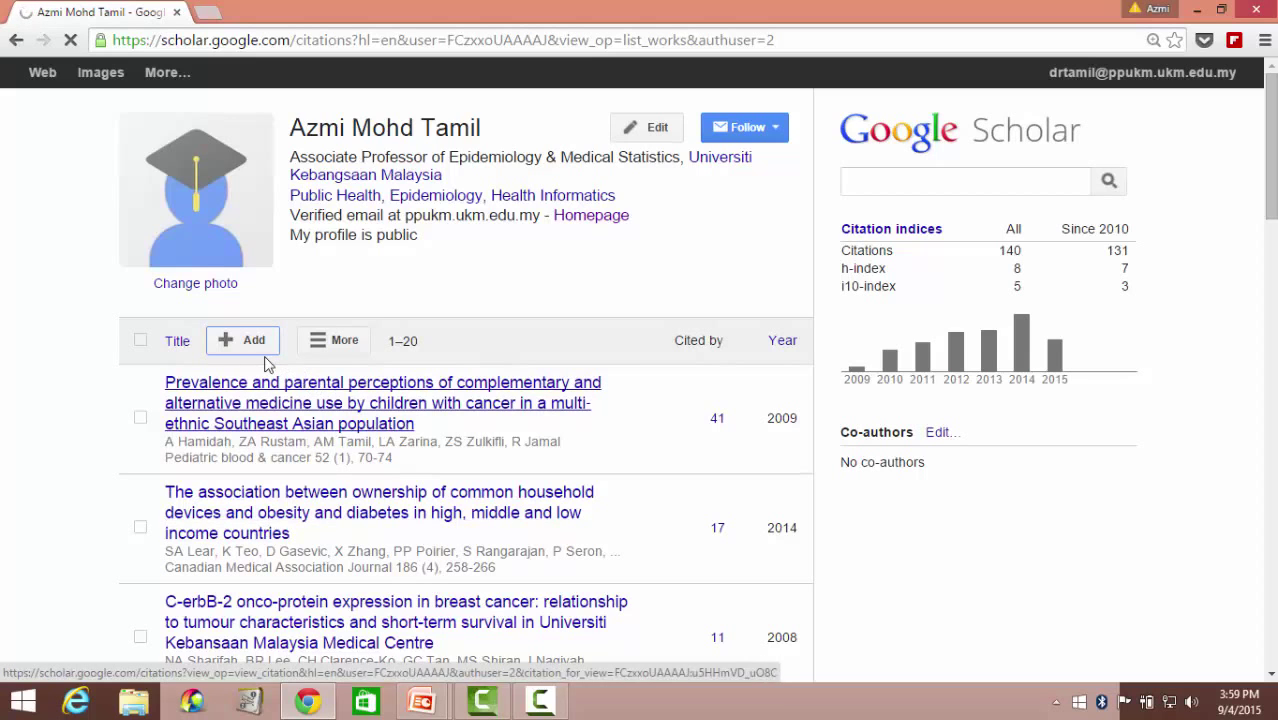
pyautogui.scroll(-1, 1075, 563)
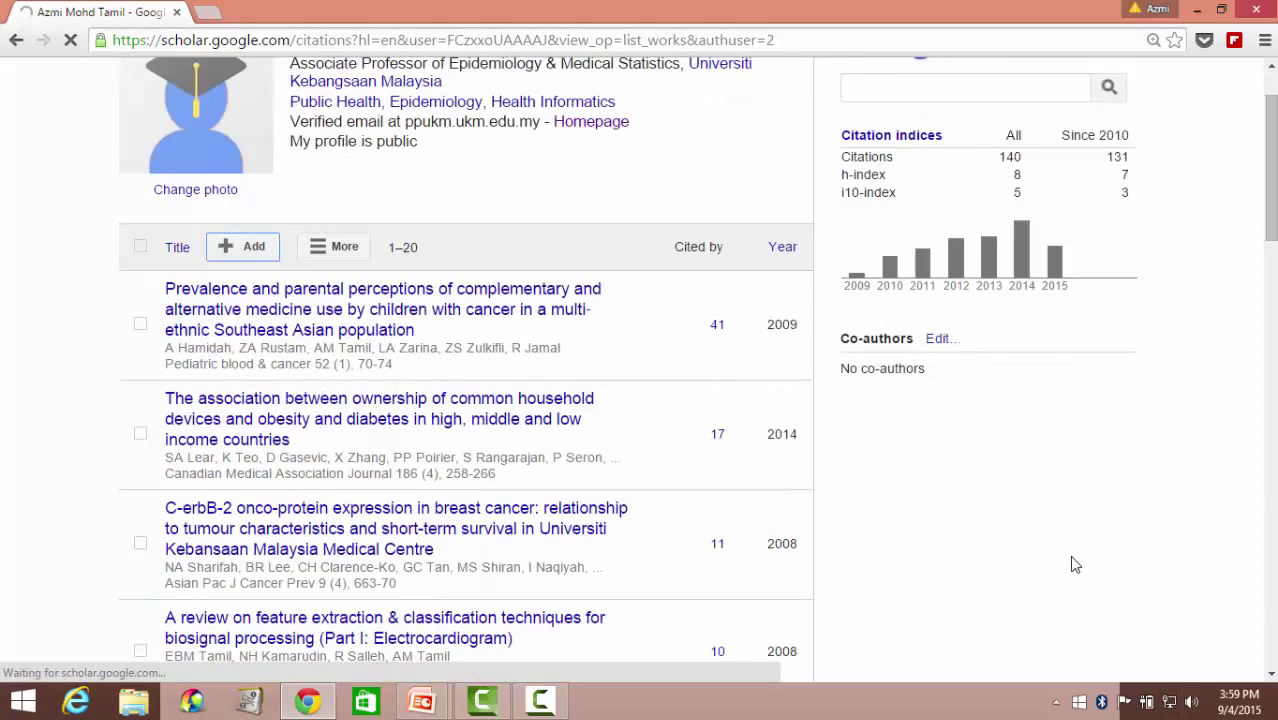
pyautogui.scroll(-1, 1073, 564)
pyautogui.scroll(2, 1071, 567)
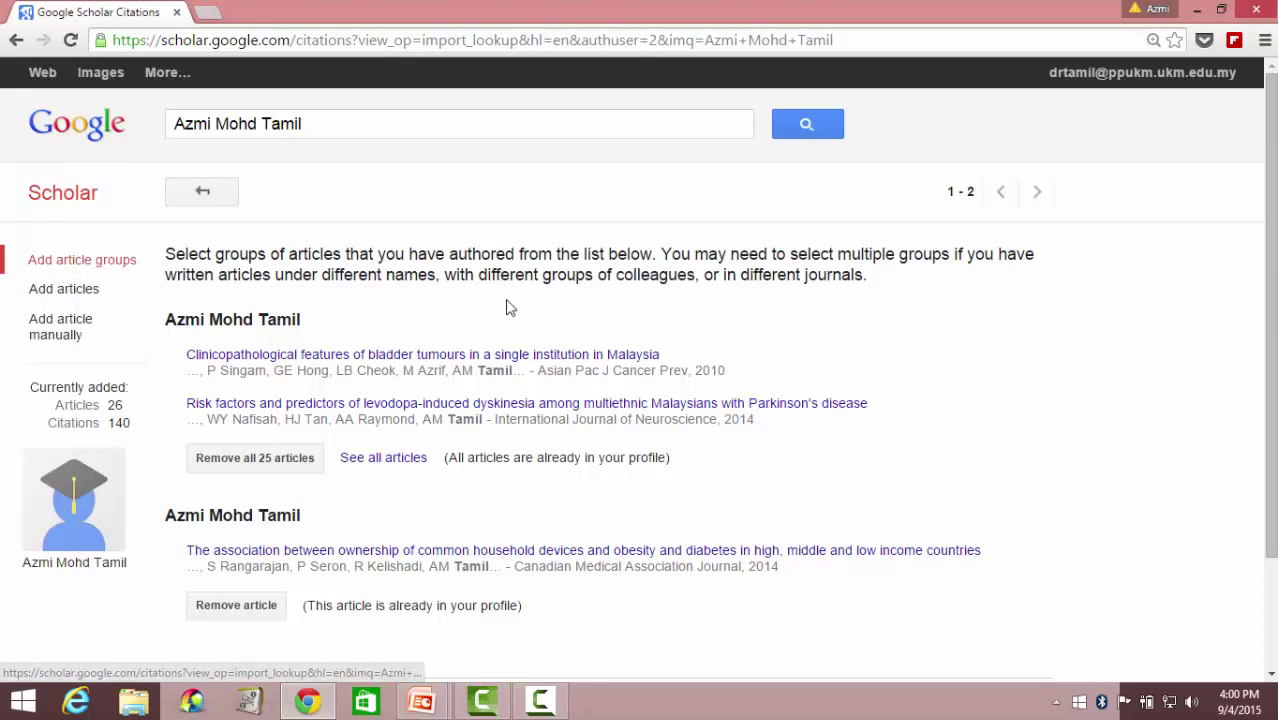
# Step: Add the Determinant of Low Birth Weight and dengue fever articles individually to the profile
pyautogui.scroll(-3, 510, 310)
pyautogui.scroll(3, 512, 317)
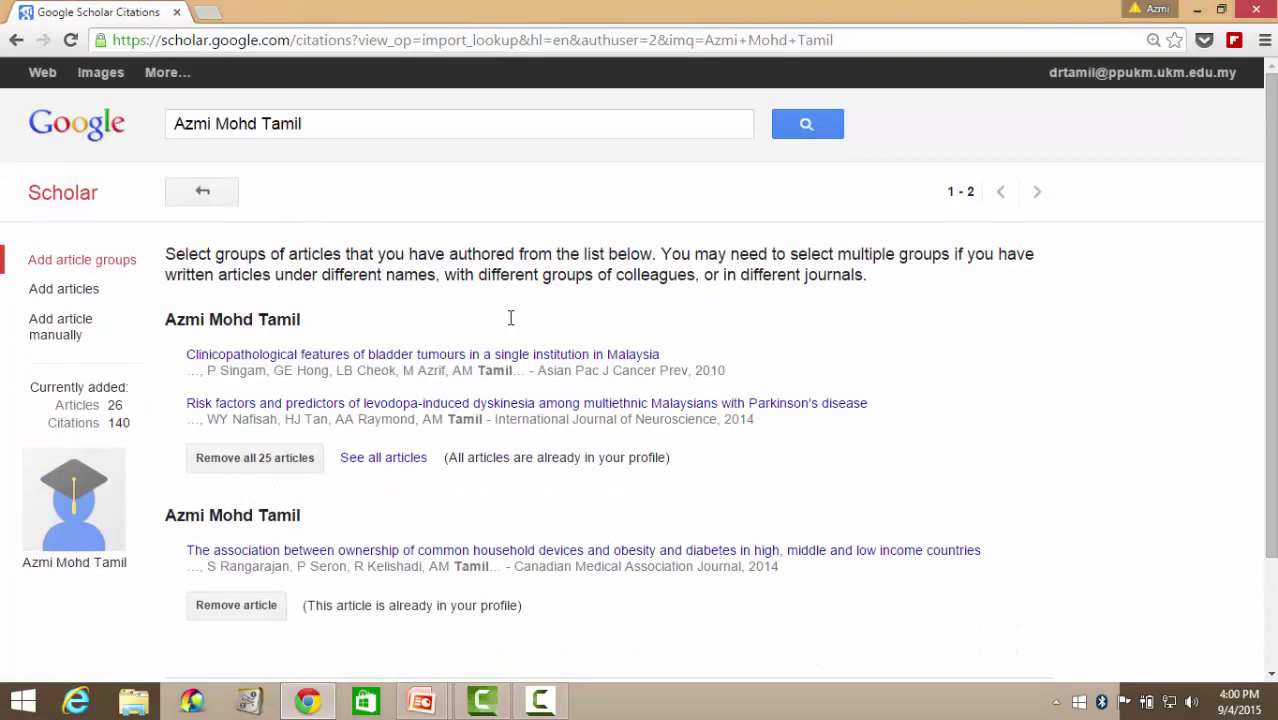
pyautogui.click(63, 291)
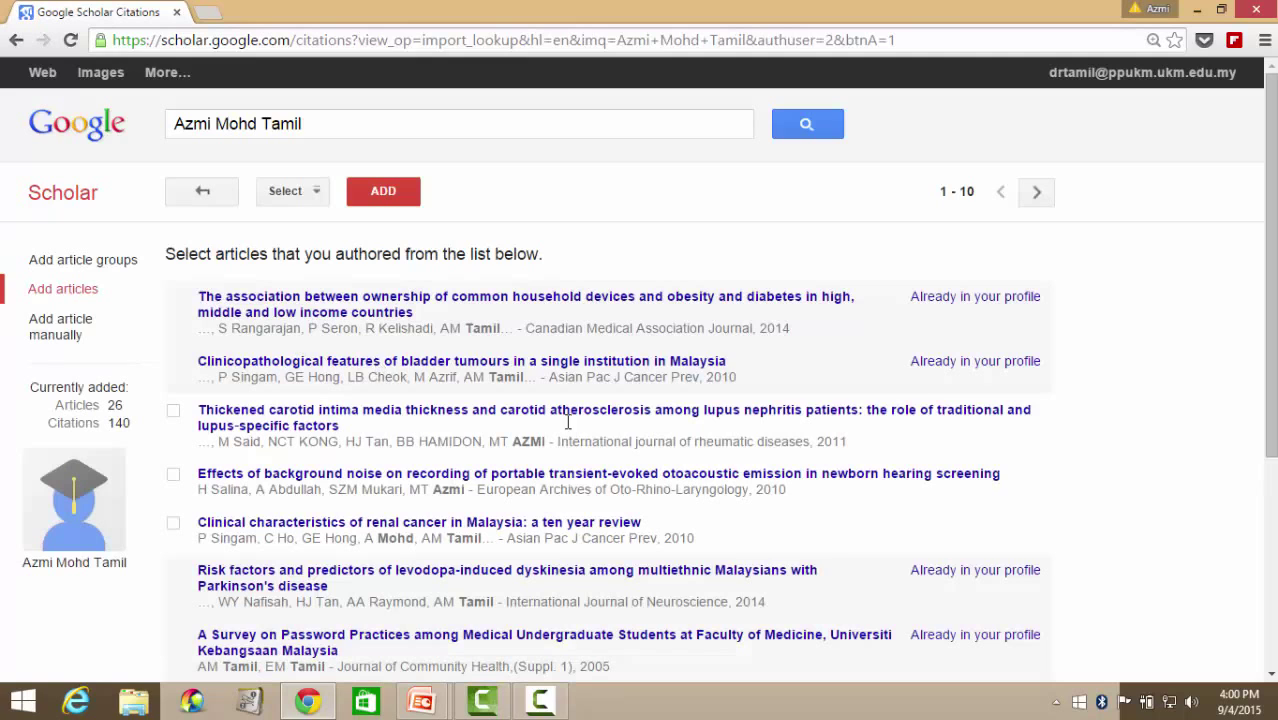
pyautogui.scroll(-3, 1047, 500)
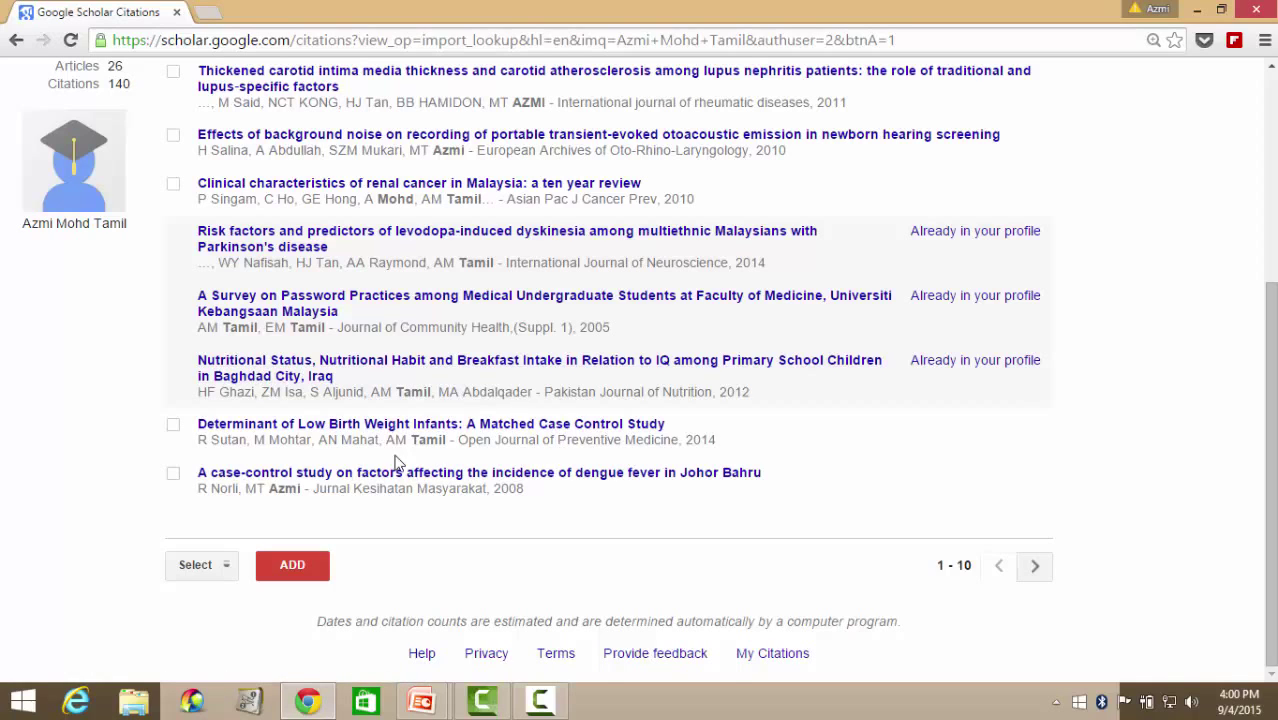
pyautogui.click(174, 426)
pyautogui.click(175, 475)
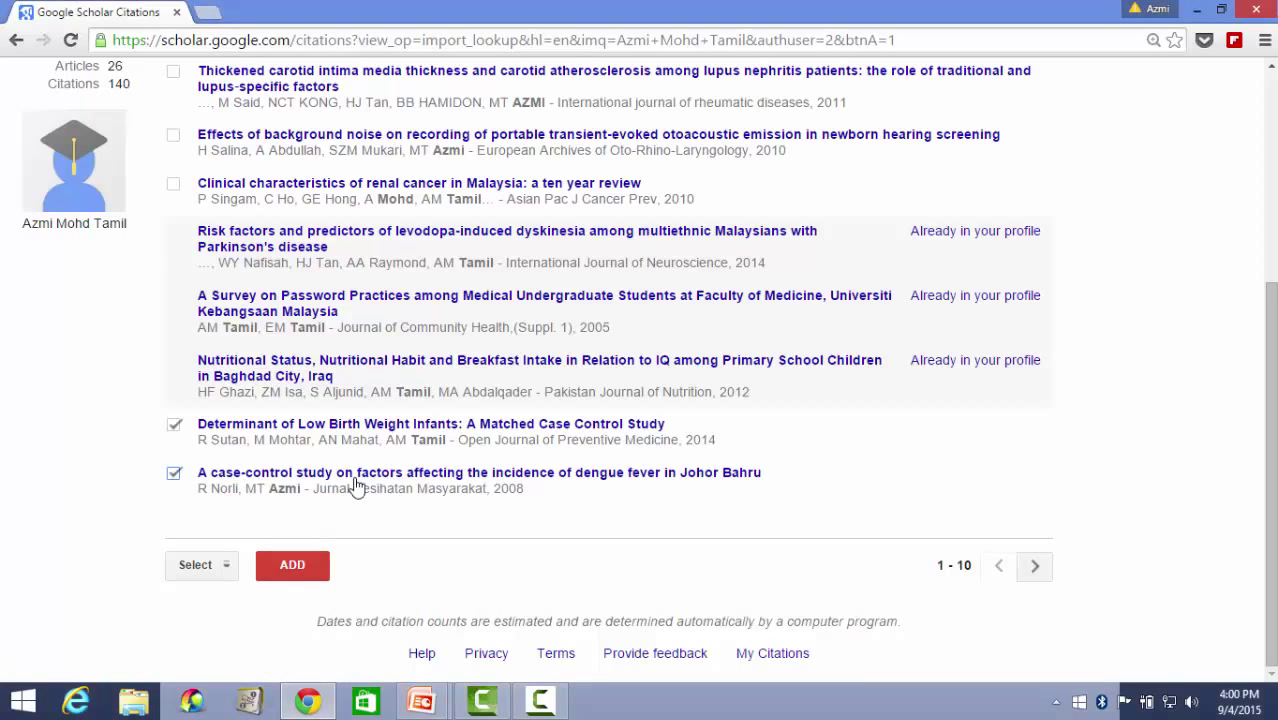
pyautogui.click(292, 566)
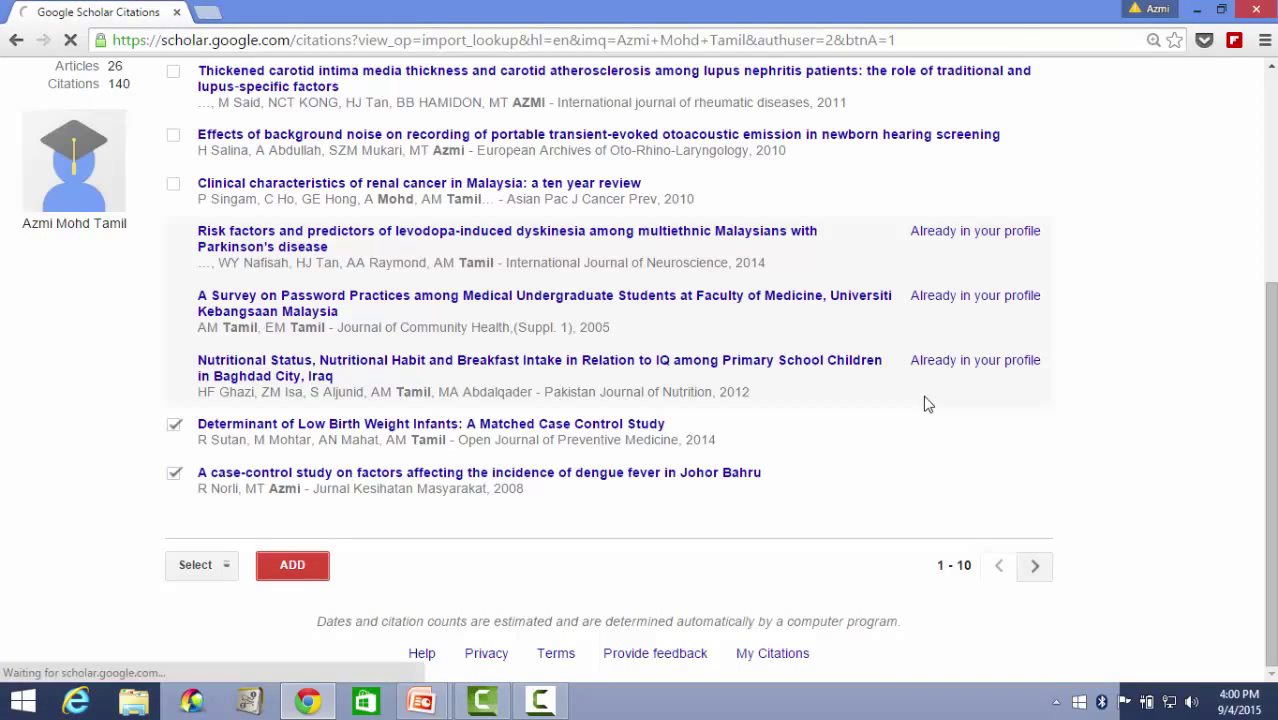
pyautogui.scroll(-1, 760, 494)
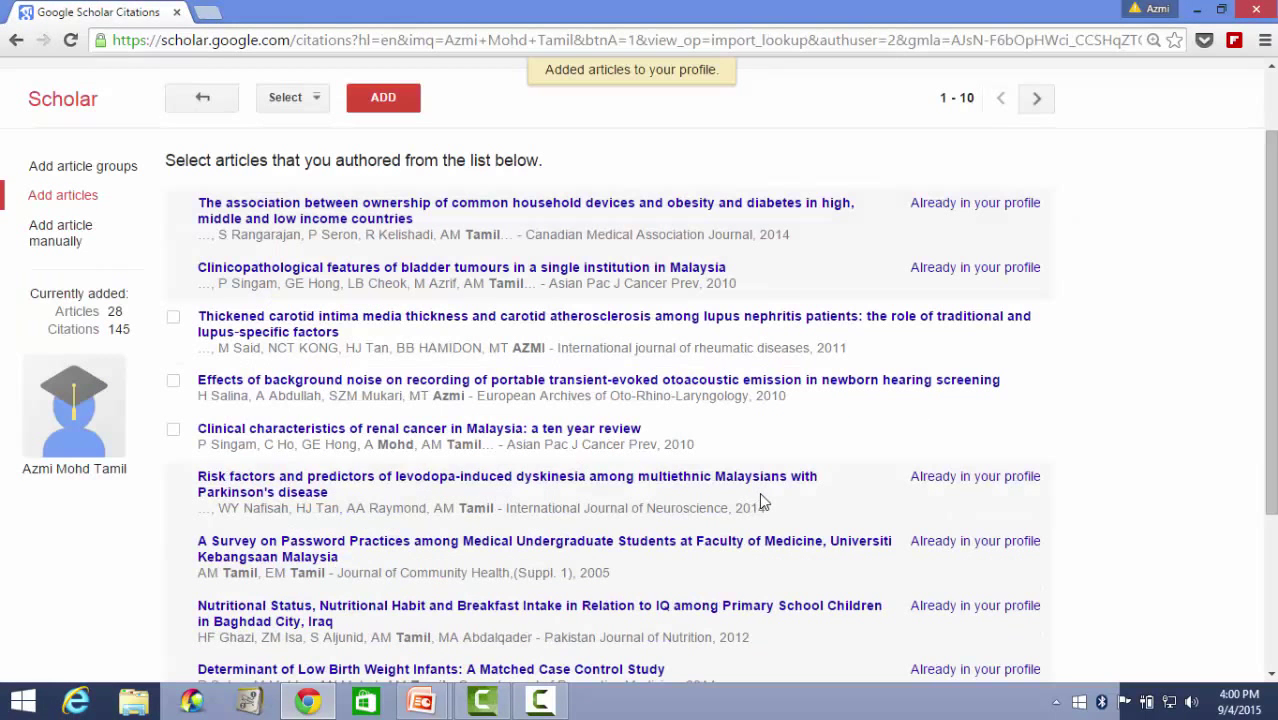
# Step: Tick the Thickened carotid, Effects of background noise and Clinical characteristics articles for adding
pyautogui.scroll(-1, 760, 499)
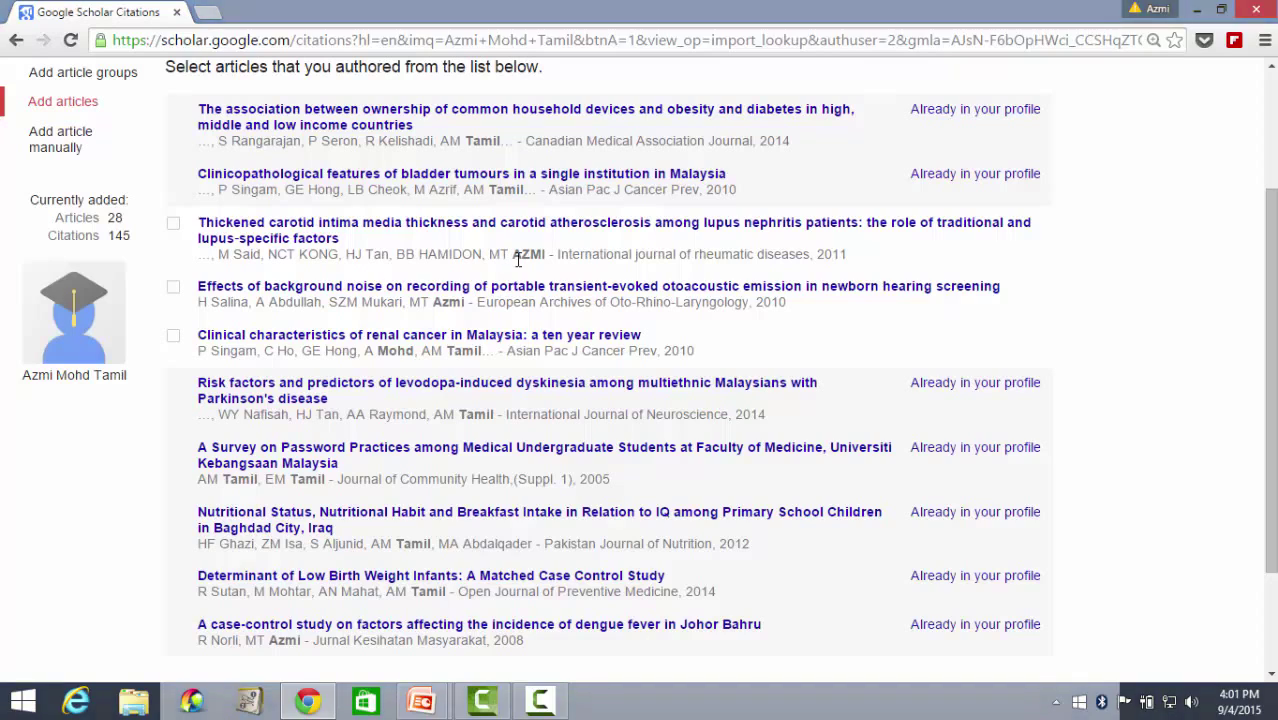
pyautogui.click(173, 223)
pyautogui.click(173, 288)
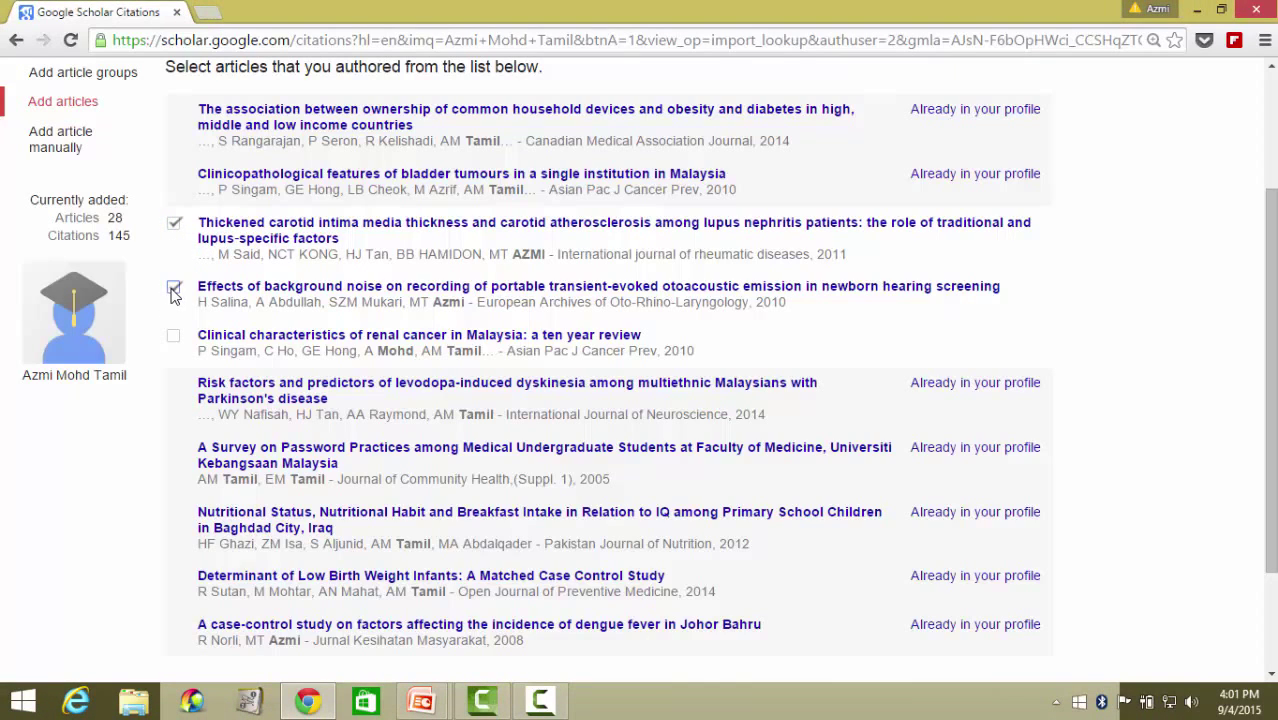
pyautogui.click(176, 339)
pyautogui.scroll(-3, 955, 380)
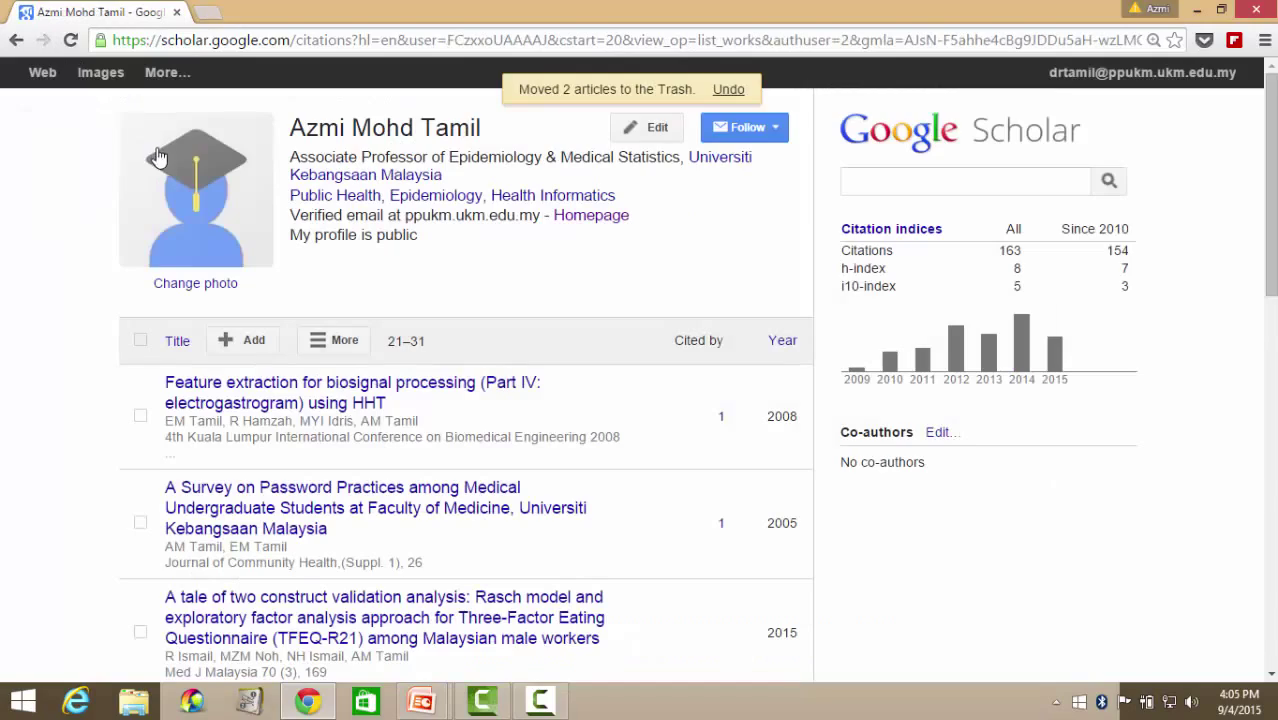
# Step: Highlight the user ID following 'user=' up to the & sign in the address bar
pyautogui.click(915, 176)
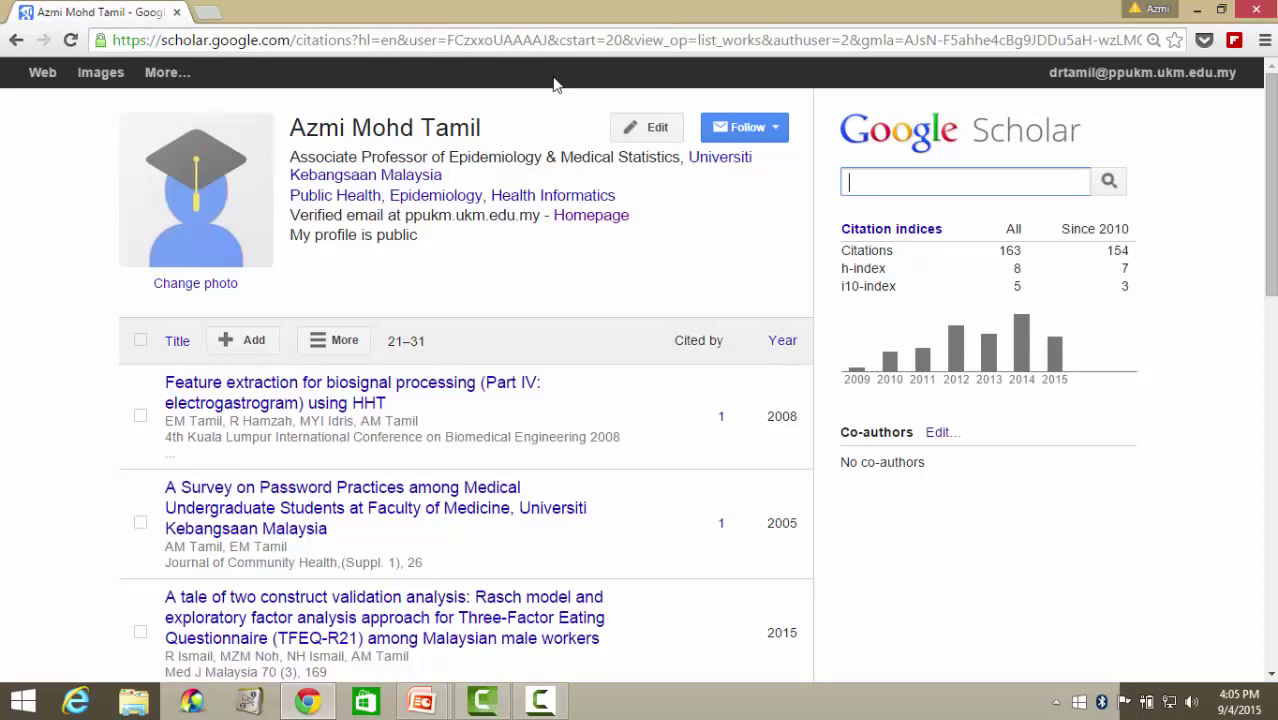
pyautogui.click(451, 41)
pyautogui.click(448, 41)
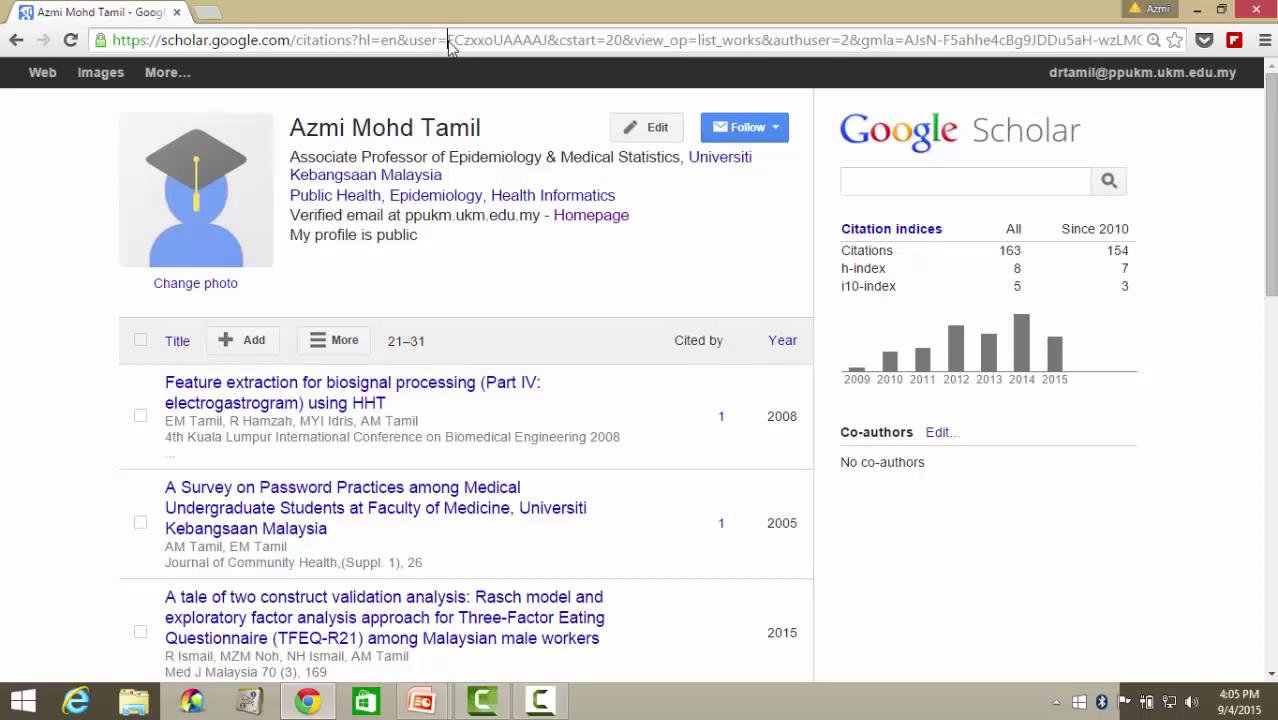
pyautogui.moveTo(449, 41); pyautogui.dragTo(548, 46)
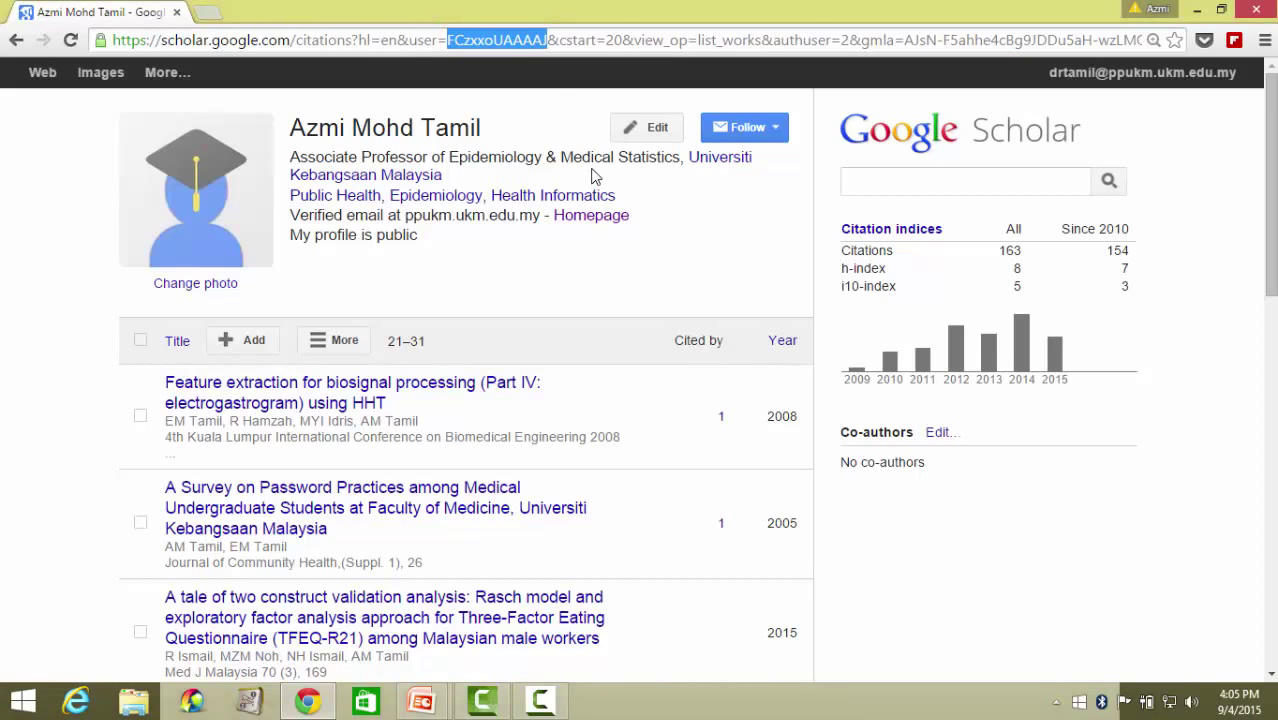